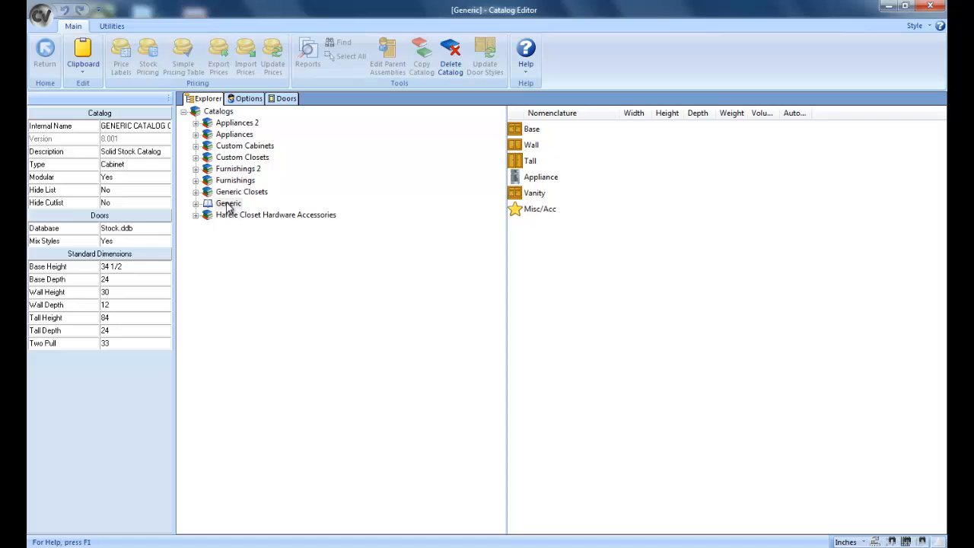
# Start a new job in Solid Ultimate and review the cabinet construction, materials and hardware settings in its job properties.
pyautogui.click(227, 204)
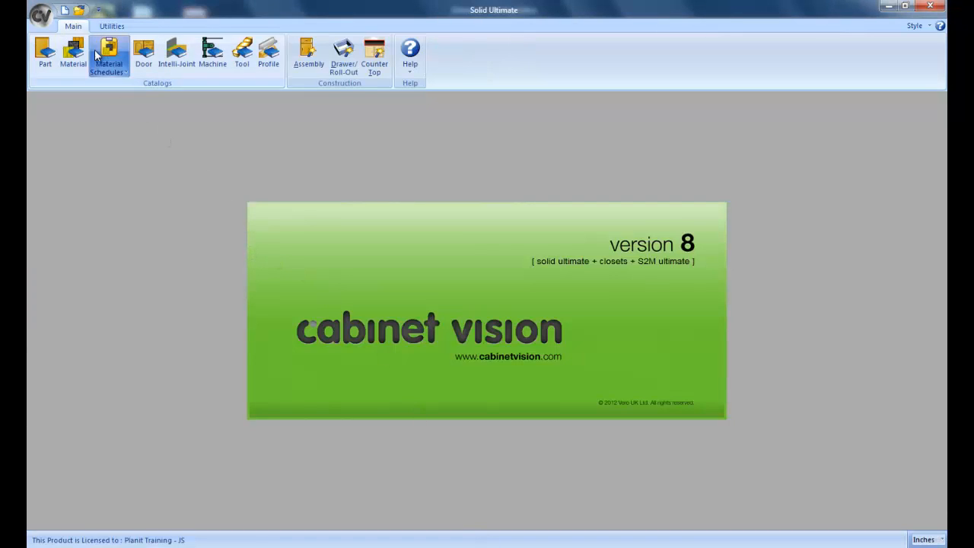
pyautogui.click(64, 11)
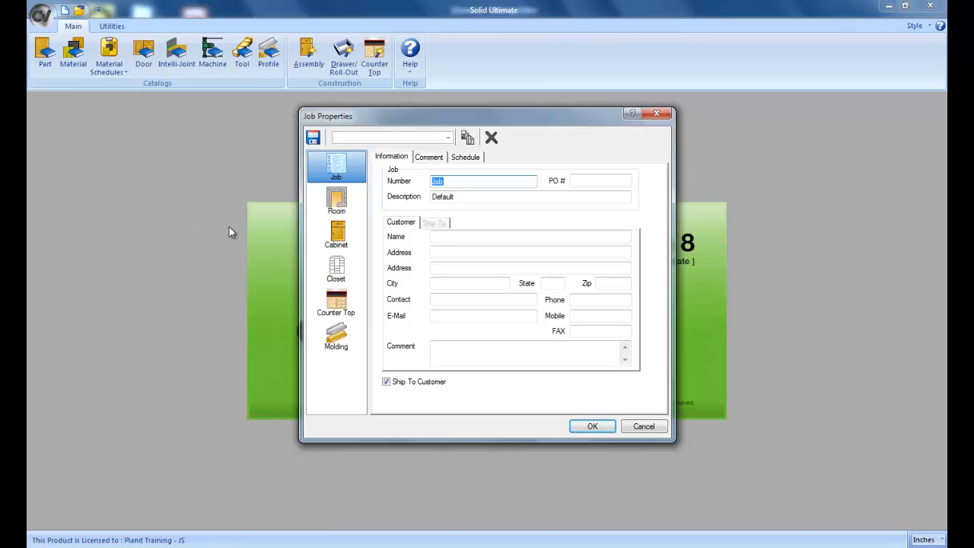
pyautogui.click(336, 237)
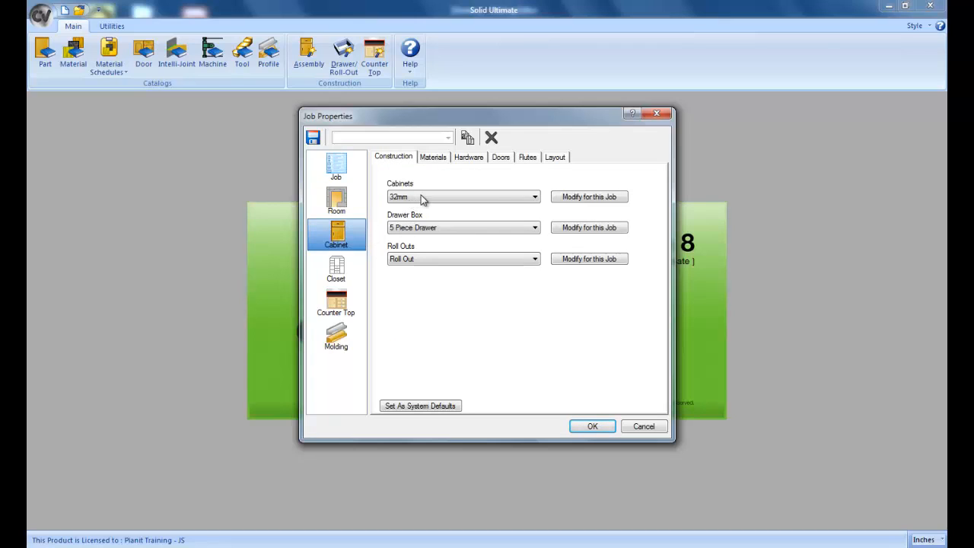
pyautogui.click(448, 161)
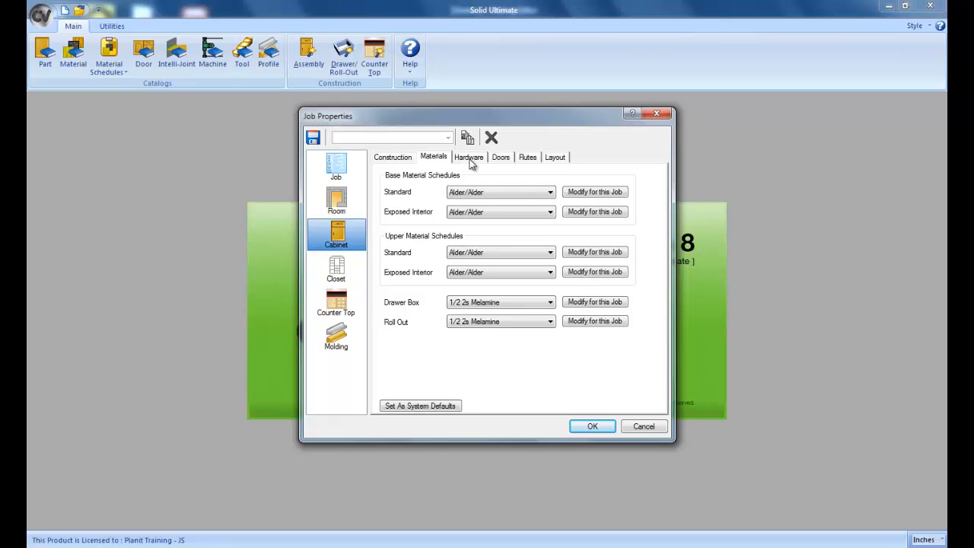
pyautogui.click(469, 159)
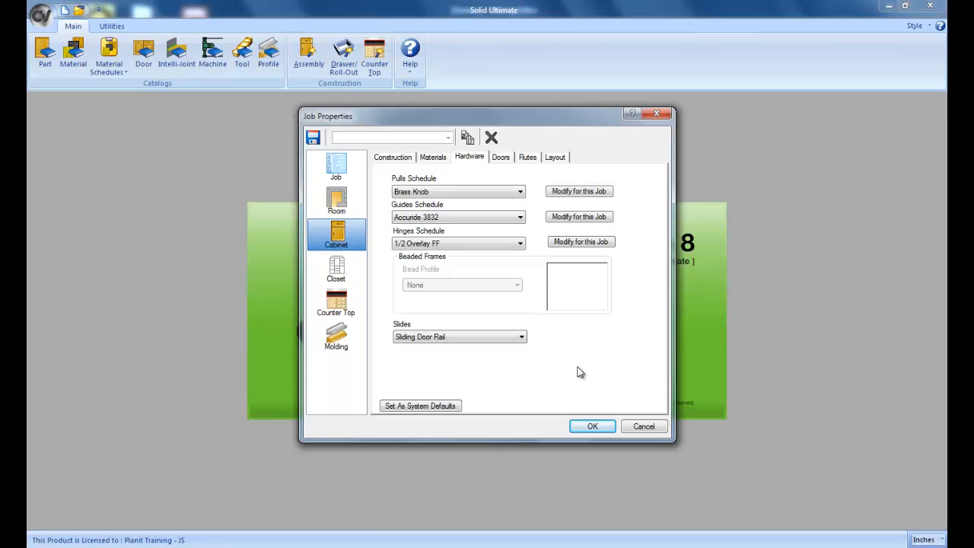
pyautogui.click(576, 426)
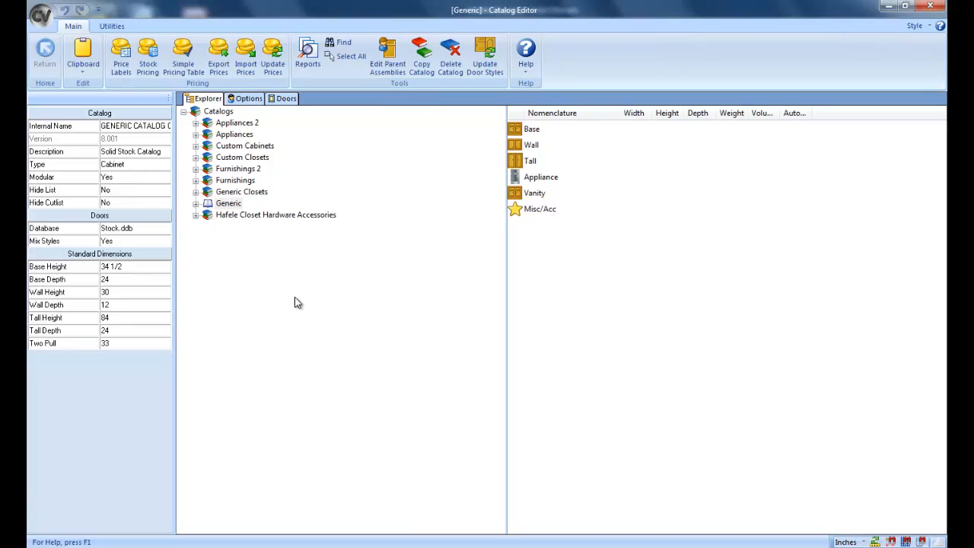
# In Catalog Editor, open the Generic catalog's options and review the WOOD, FINISH, CONSTRUCTION, HARDWARE and Size Modified option types.
pyautogui.click(230, 204)
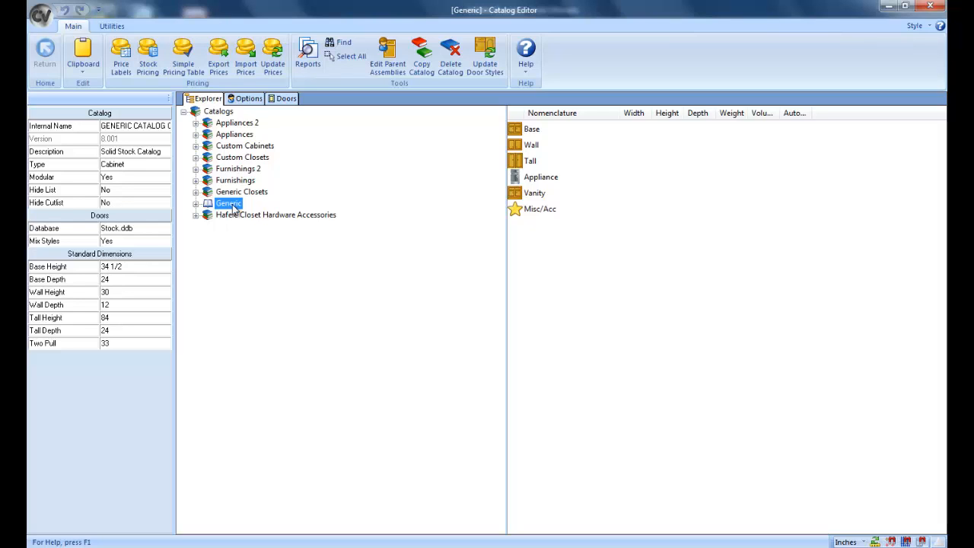
pyautogui.click(250, 102)
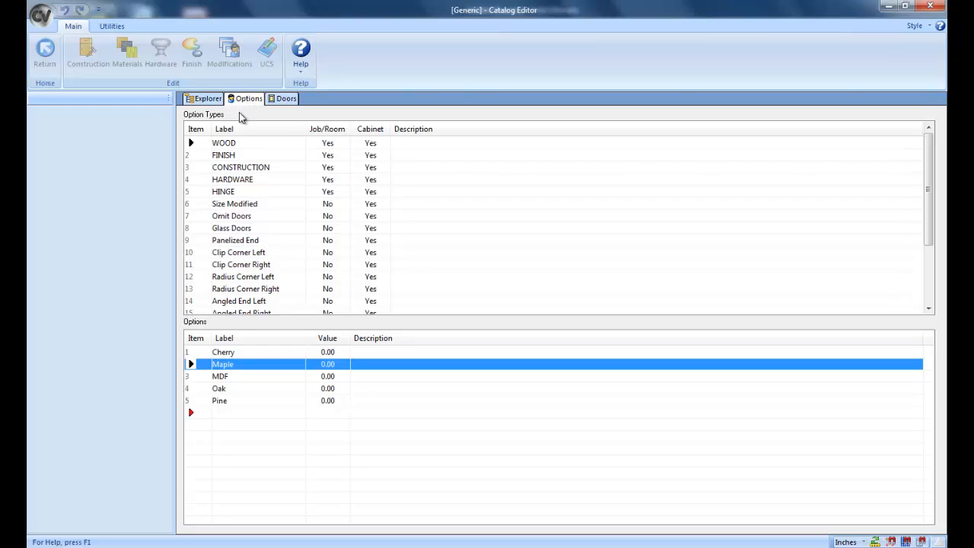
pyautogui.click(232, 144)
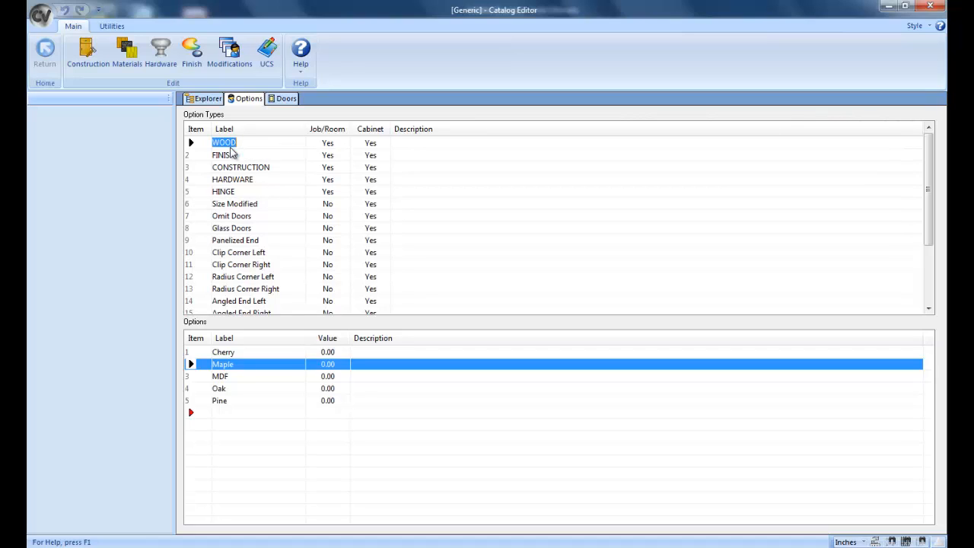
pyautogui.click(229, 352)
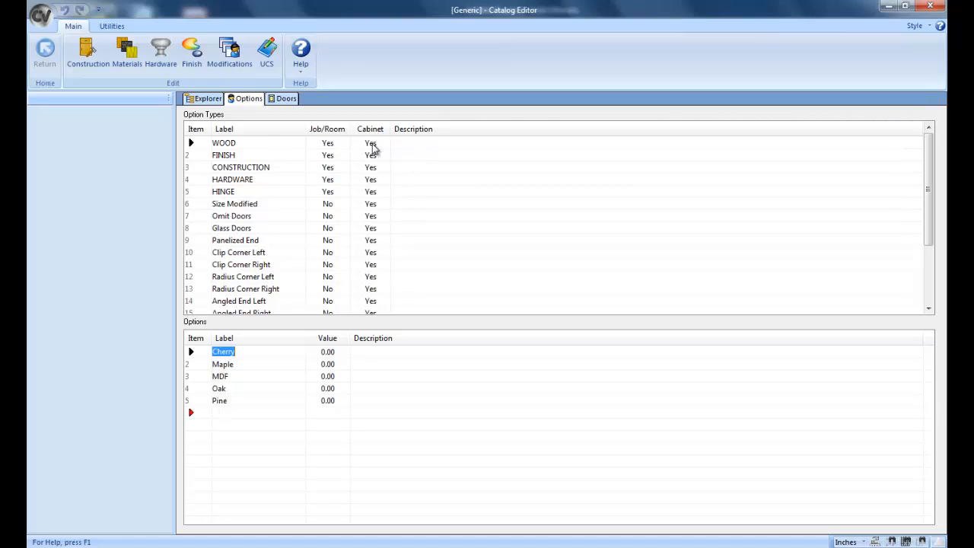
pyautogui.click(236, 157)
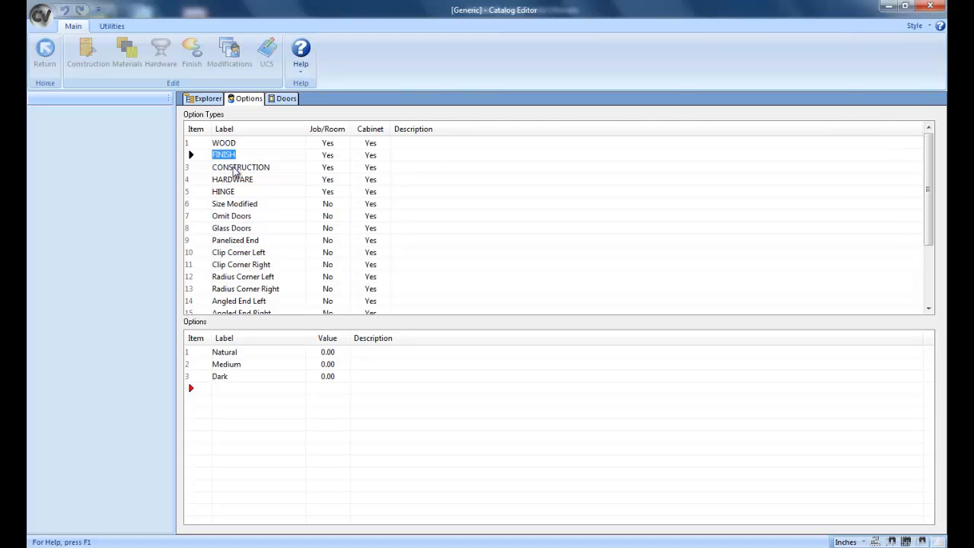
pyautogui.click(236, 168)
pyautogui.click(234, 179)
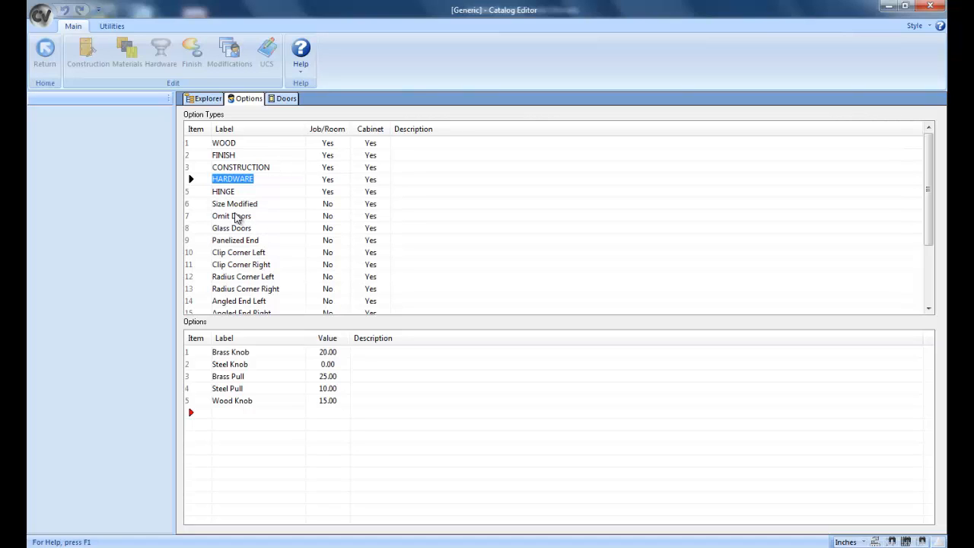
pyautogui.click(232, 203)
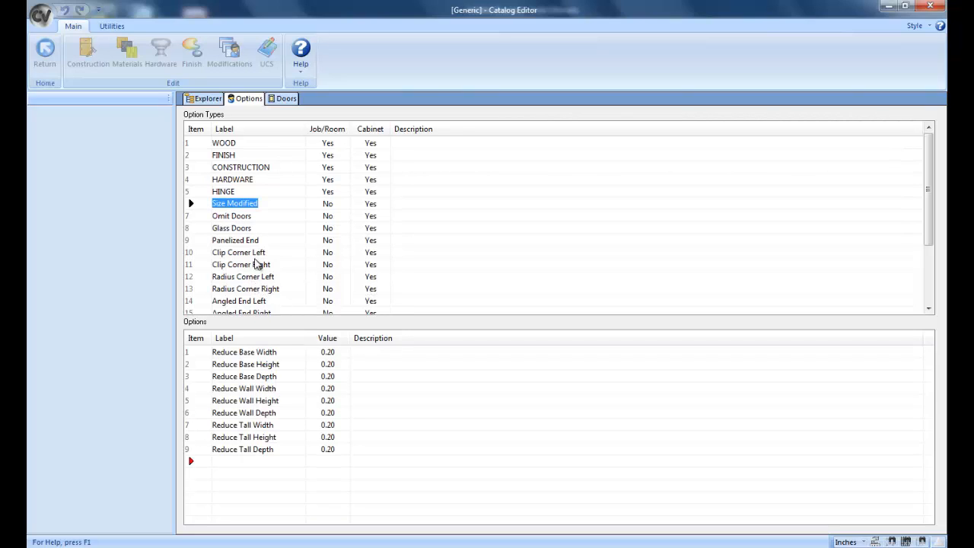
pyautogui.click(224, 142)
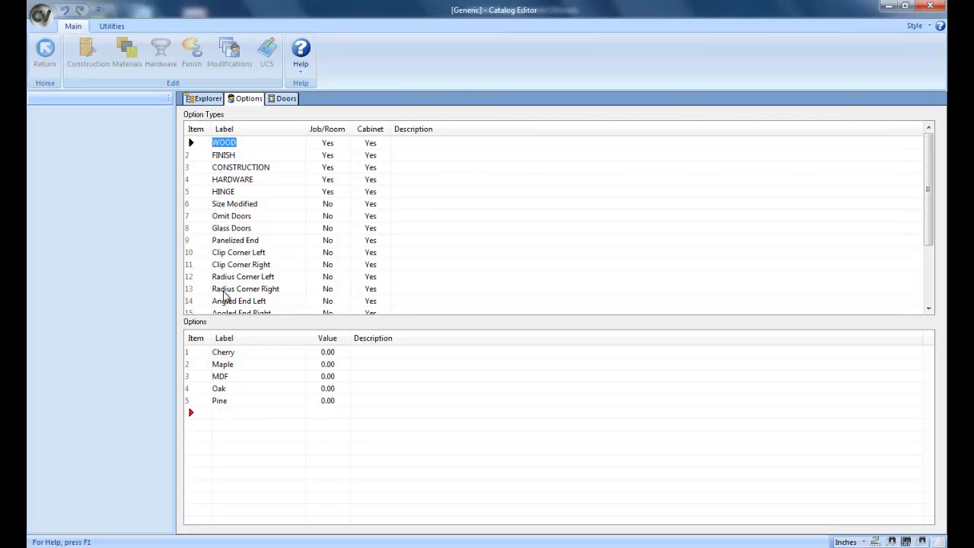
# In the Cherry option's effects, set the base case material to System Cherry / Cherry and the base door and drawer front to System Cherry.
pyautogui.click(194, 352)
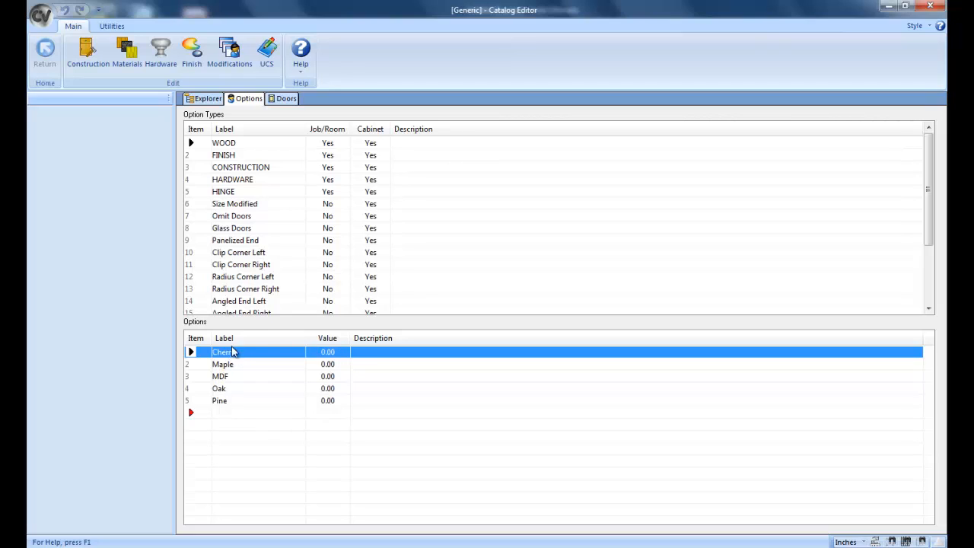
pyautogui.click(84, 63)
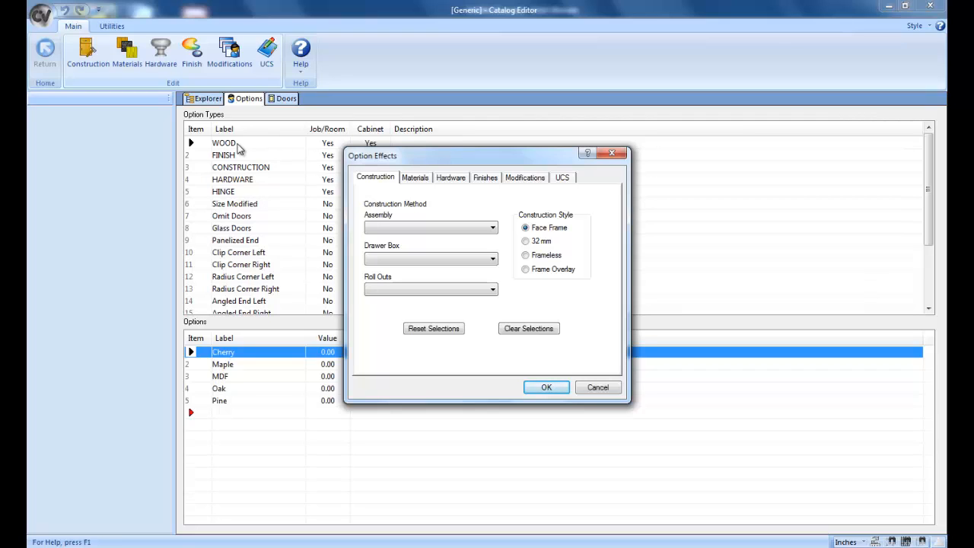
pyautogui.click(414, 179)
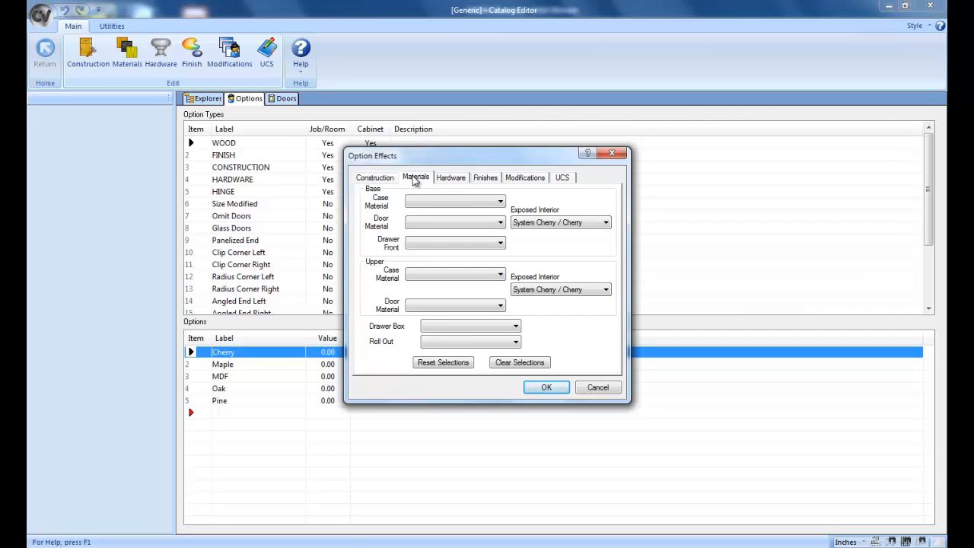
pyautogui.click(501, 202)
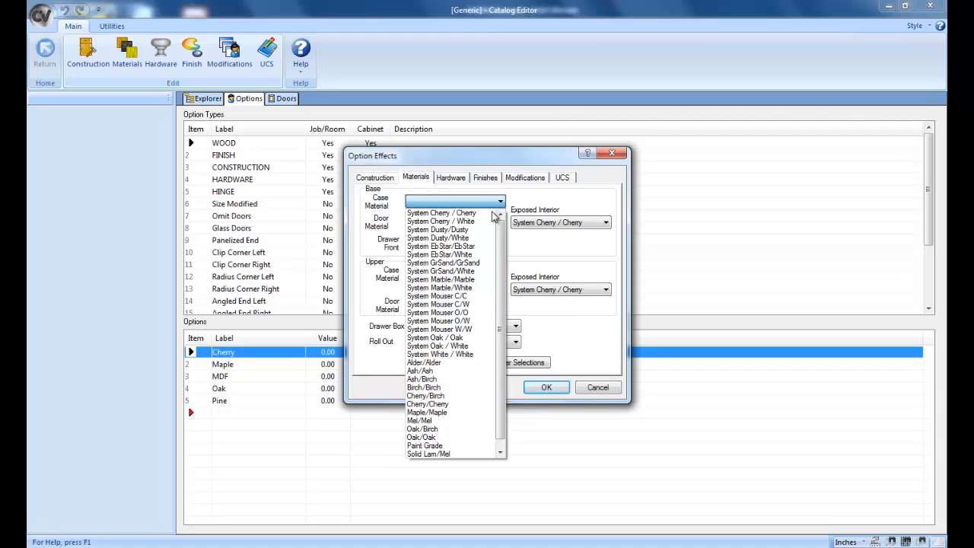
pyautogui.click(494, 212)
pyautogui.click(500, 222)
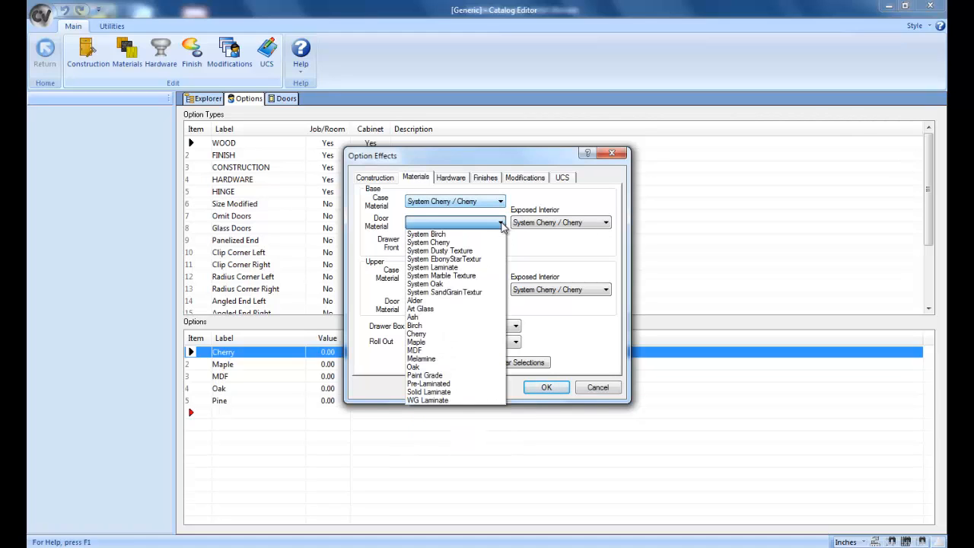
pyautogui.click(488, 242)
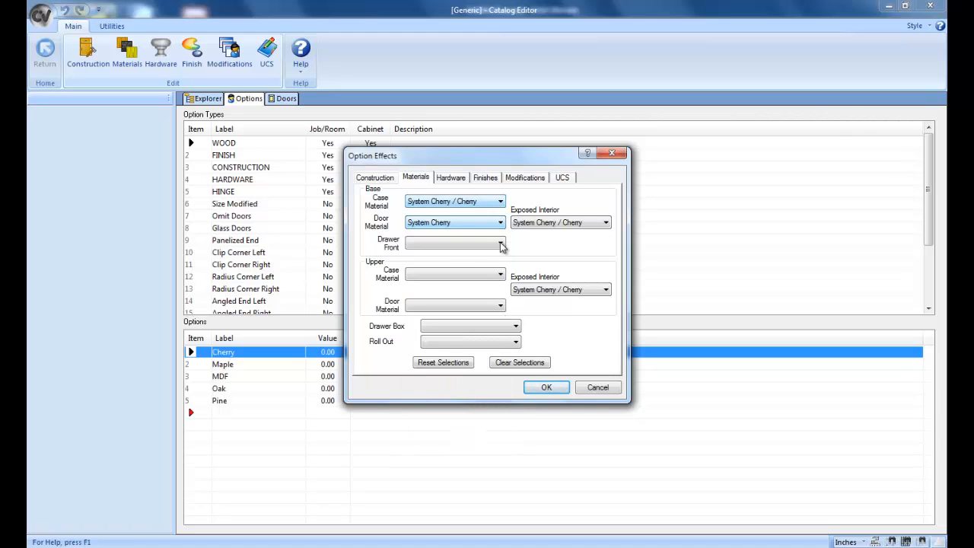
pyautogui.click(500, 243)
pyautogui.click(494, 263)
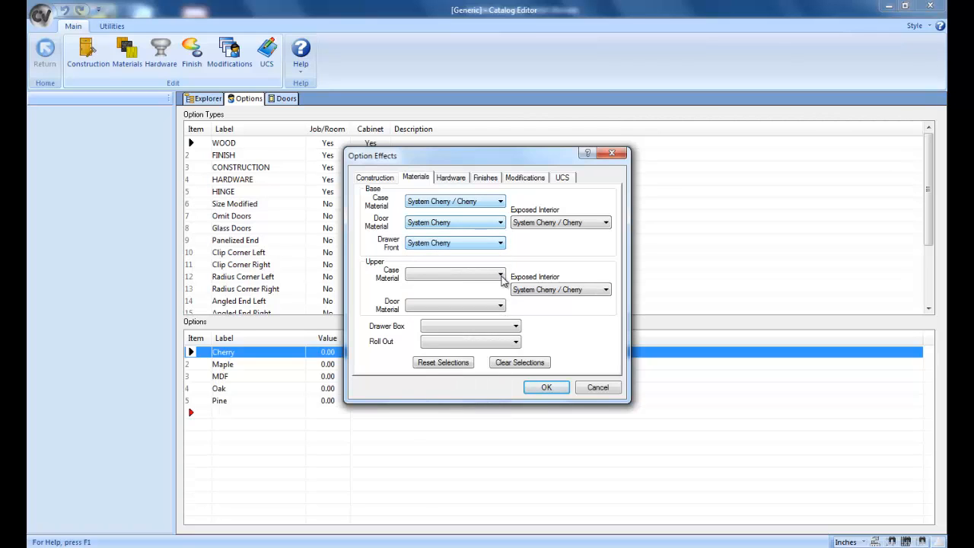
# Set the Cherry option's upper case material to System Cherry / Cherry and the upper door material to System Cherry.
pyautogui.click(500, 275)
pyautogui.click(496, 286)
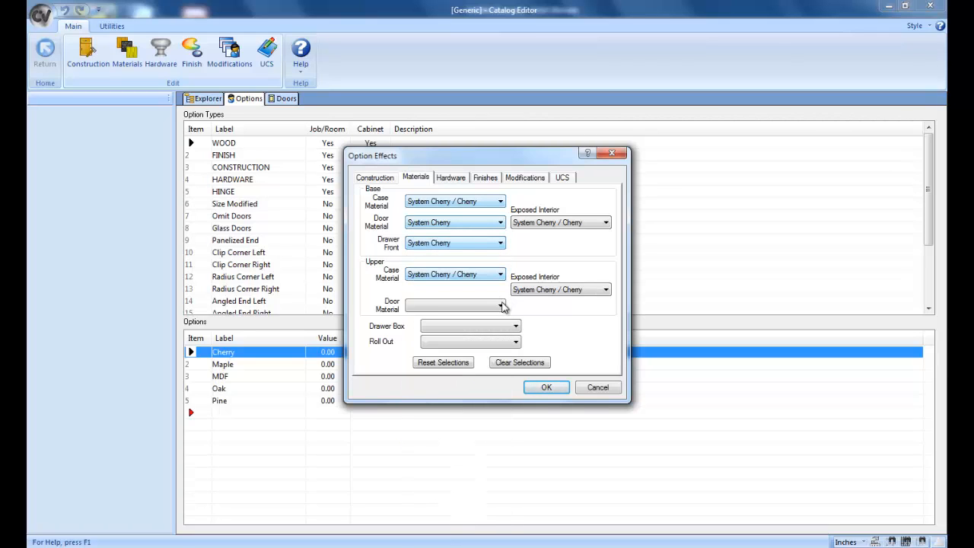
pyautogui.click(500, 305)
pyautogui.click(495, 325)
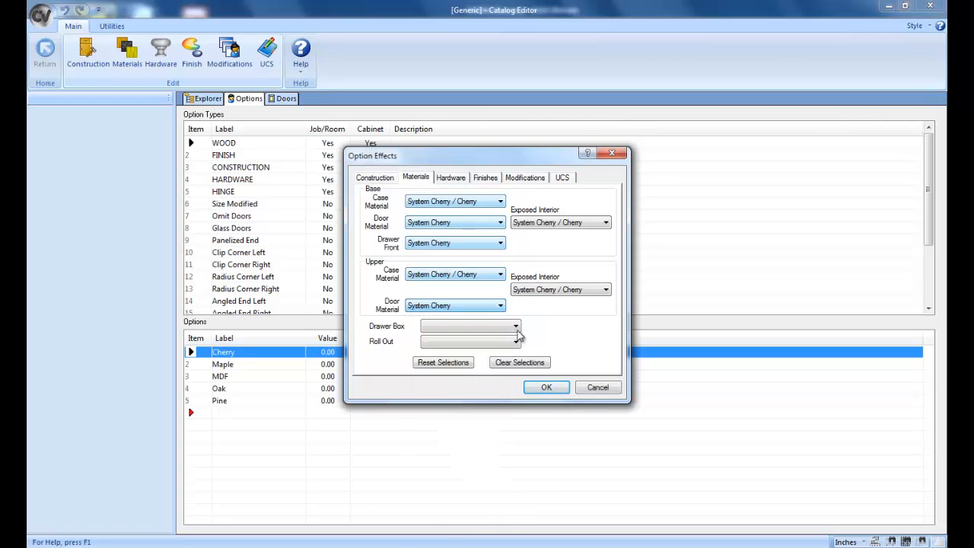
# Set both the drawer box and roll out materials of the Cherry option to 1/2 2s Melamine.
pyautogui.click(515, 327)
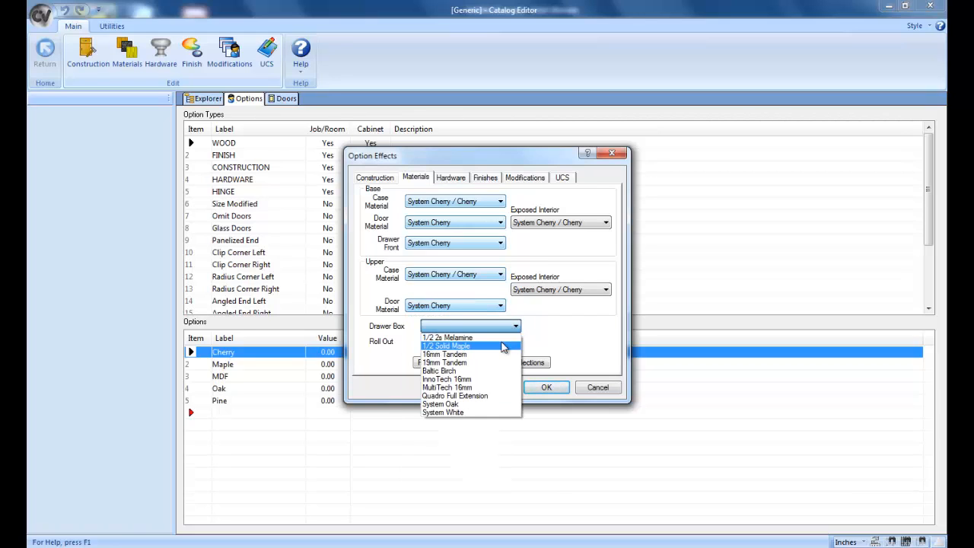
pyautogui.click(504, 337)
pyautogui.click(515, 341)
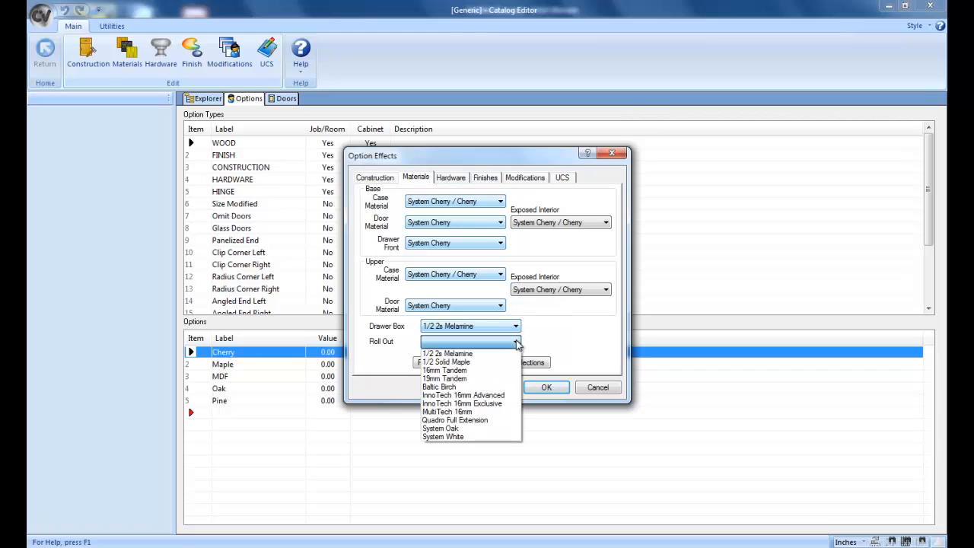
pyautogui.click(507, 354)
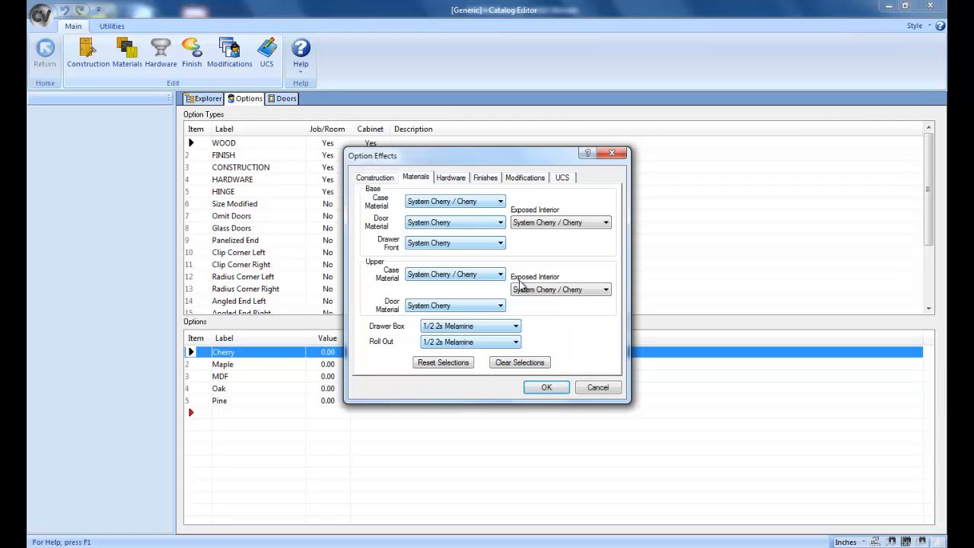
# Check the Cherry option's remaining effect categories, clear its construction selections including the construction style, and save the option effects.
pyautogui.click(458, 181)
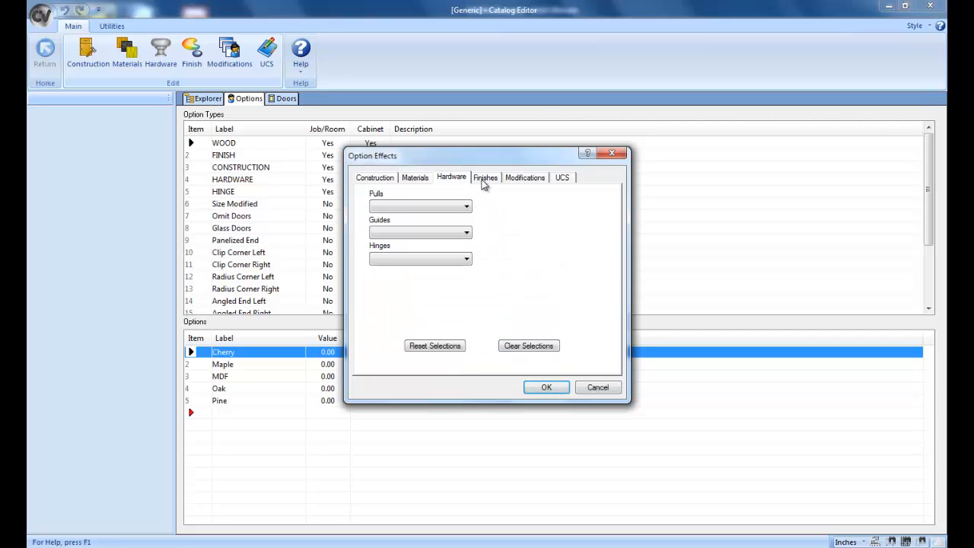
pyautogui.click(485, 180)
pyautogui.click(534, 180)
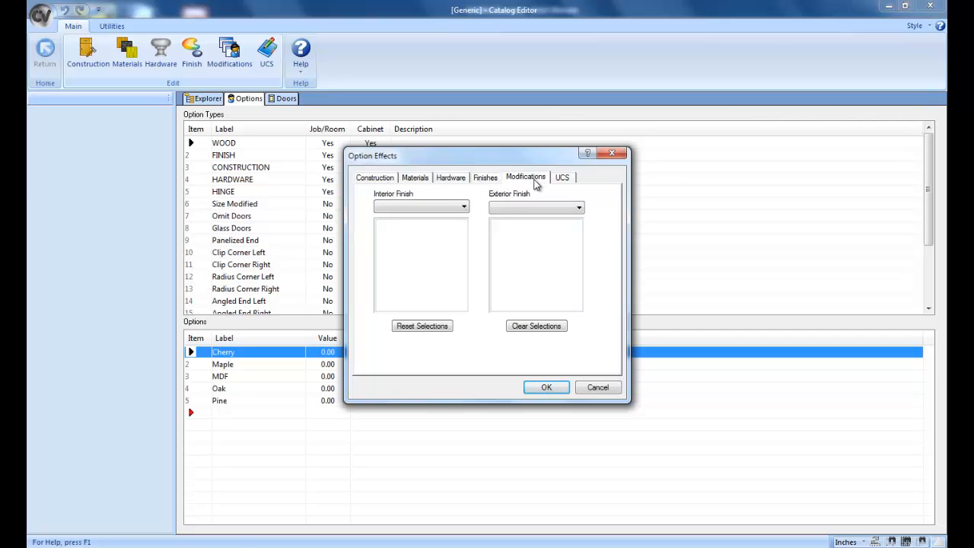
pyautogui.click(393, 181)
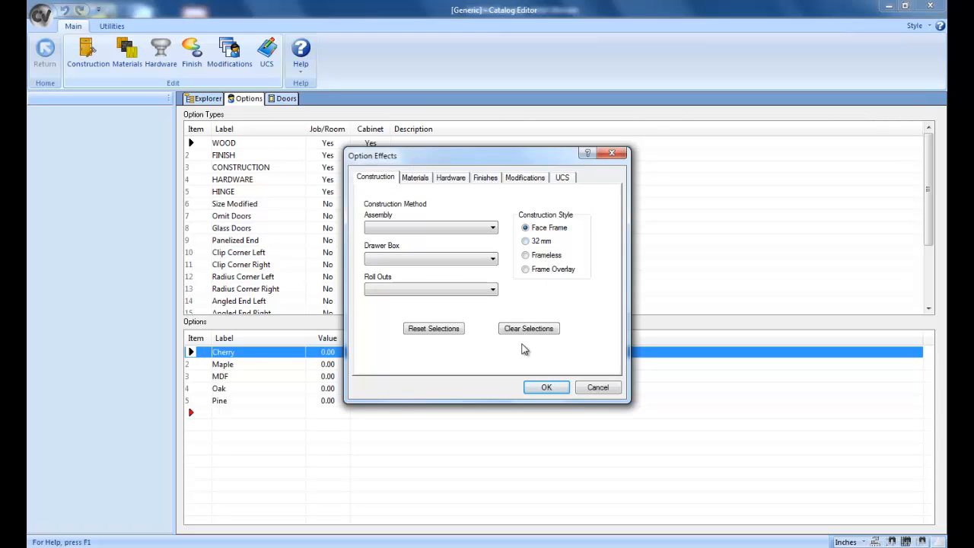
pyautogui.click(525, 228)
pyautogui.click(525, 325)
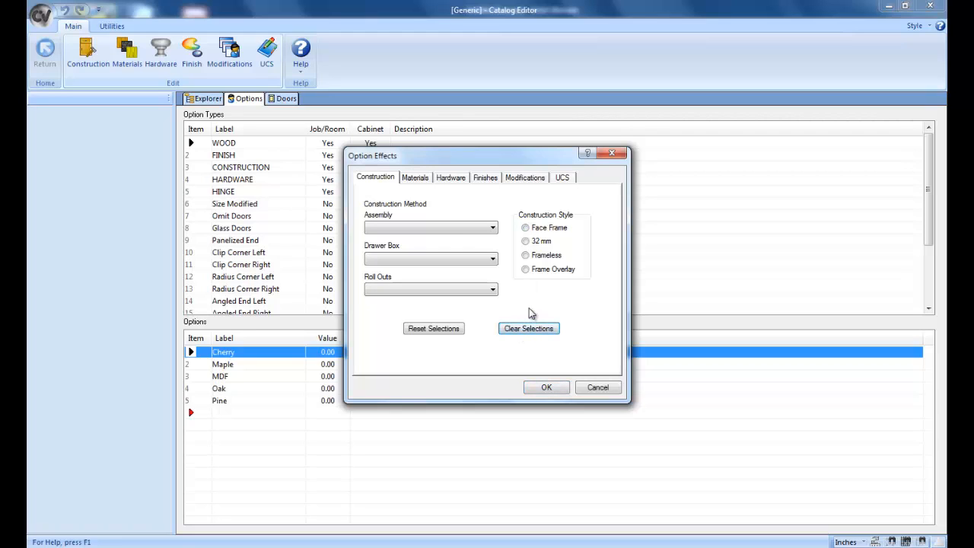
pyautogui.click(418, 179)
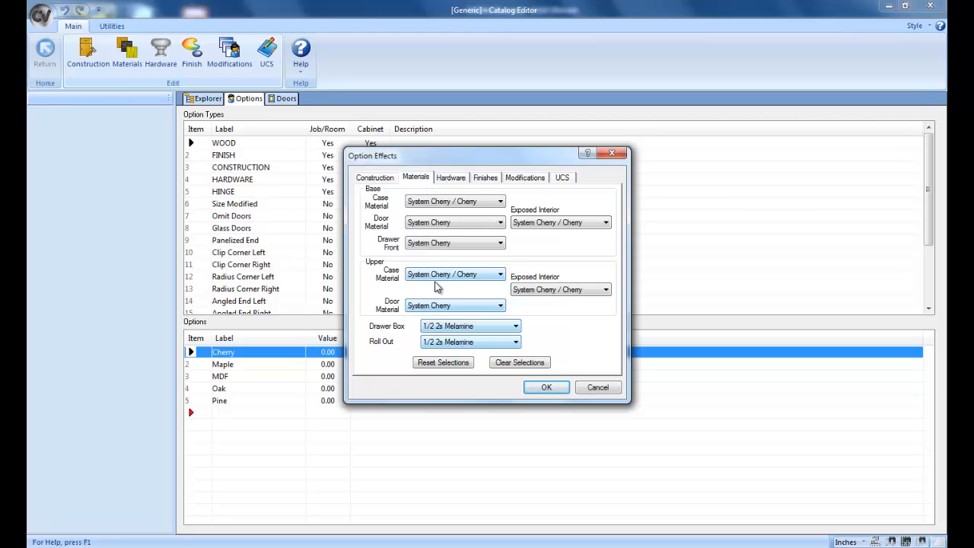
pyautogui.click(545, 389)
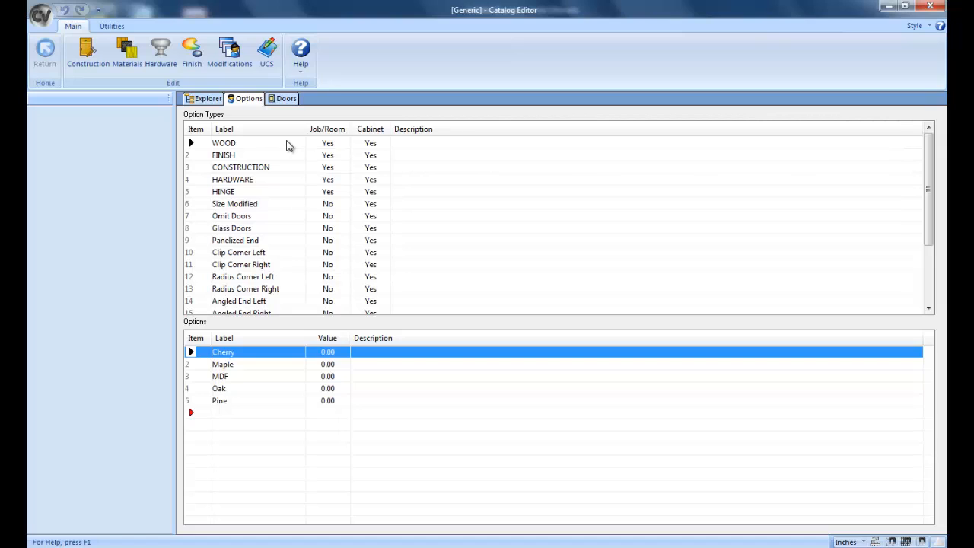
# Look at the CONSTRUCTION type's options, and check the construction effects of the Cherry option under WOOD without changing them.
pyautogui.click(198, 169)
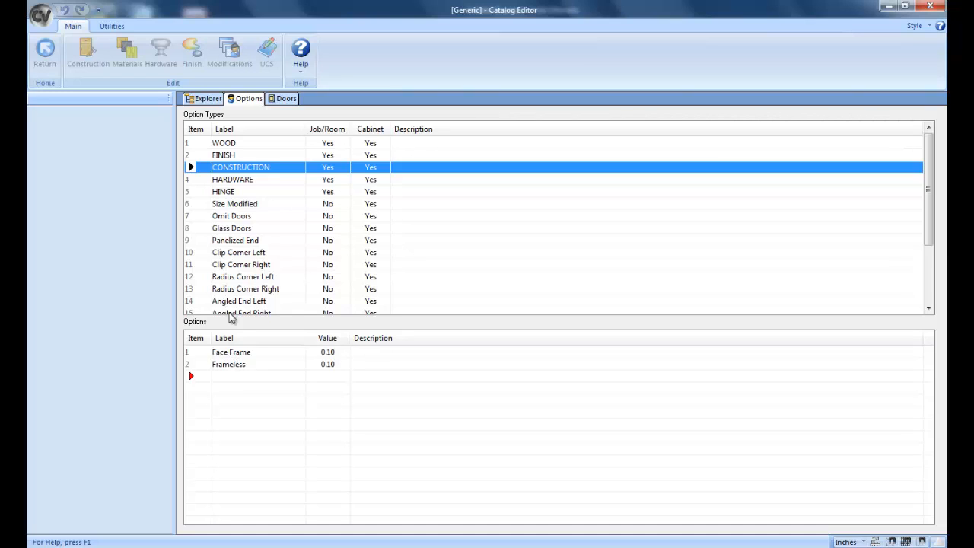
pyautogui.click(197, 146)
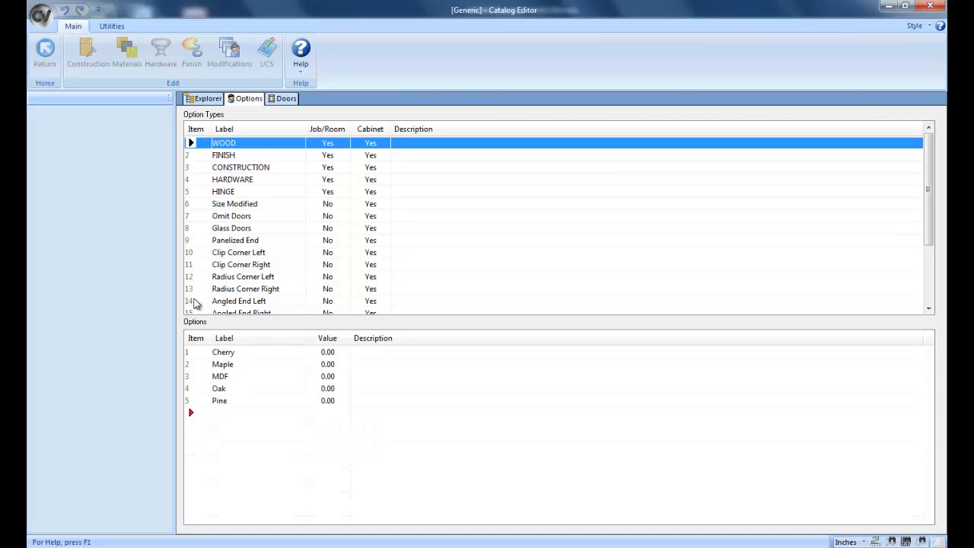
pyautogui.click(194, 353)
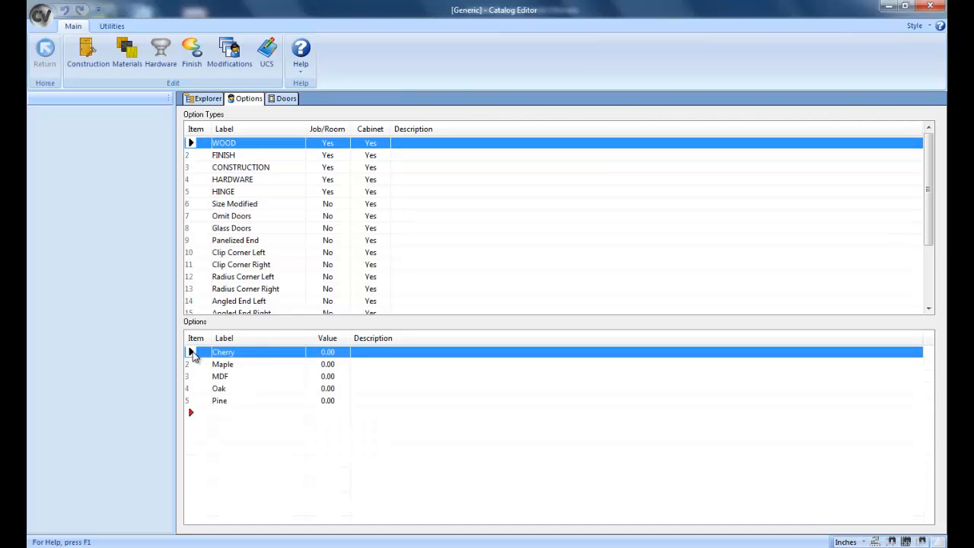
pyautogui.click(90, 62)
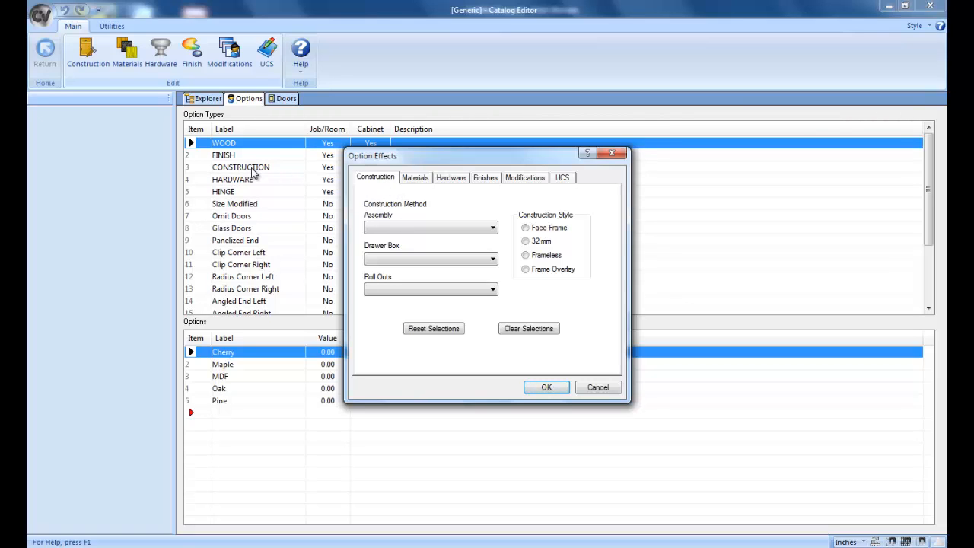
pyautogui.click(598, 388)
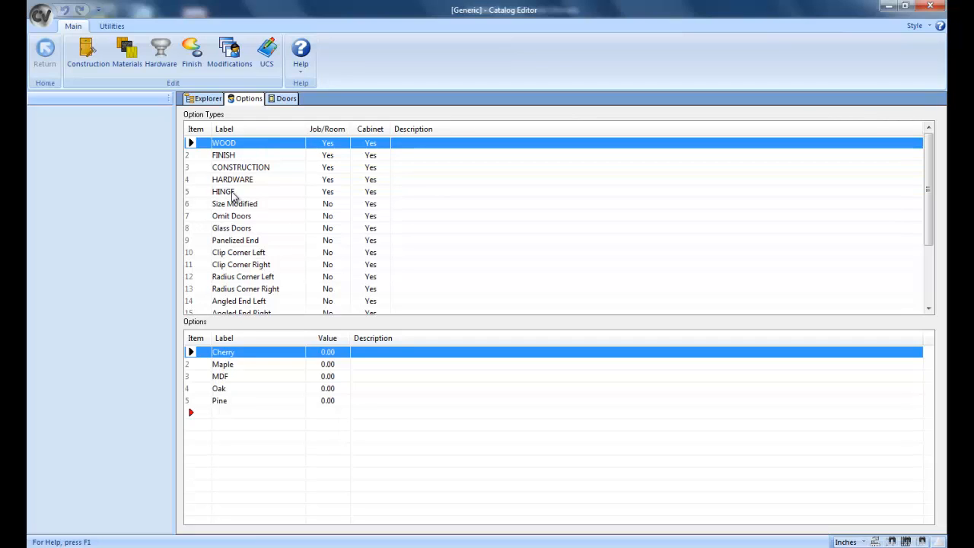
# Set the Maple wood option's base case material to Maple/Maple, check its hardware, finish and modification effects, and save.
pyautogui.click(197, 366)
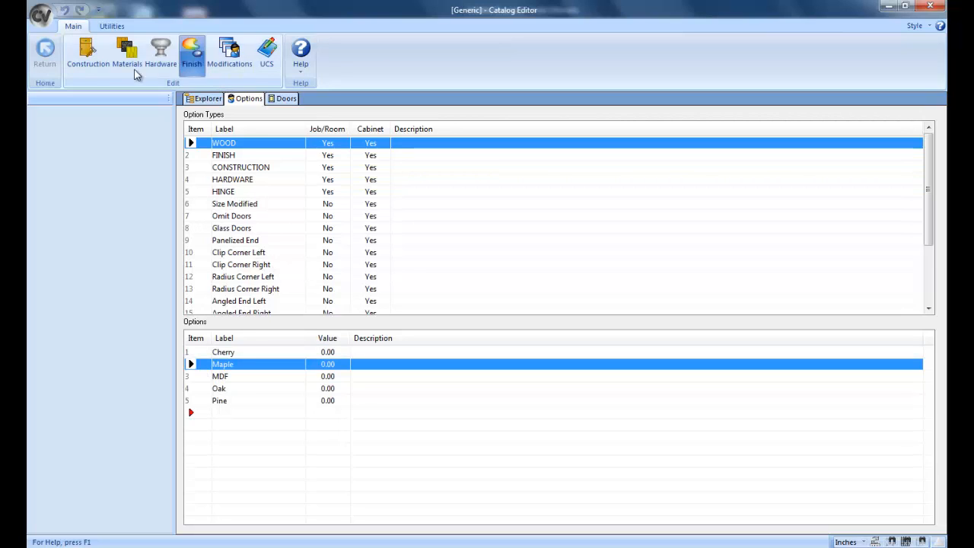
pyautogui.click(87, 61)
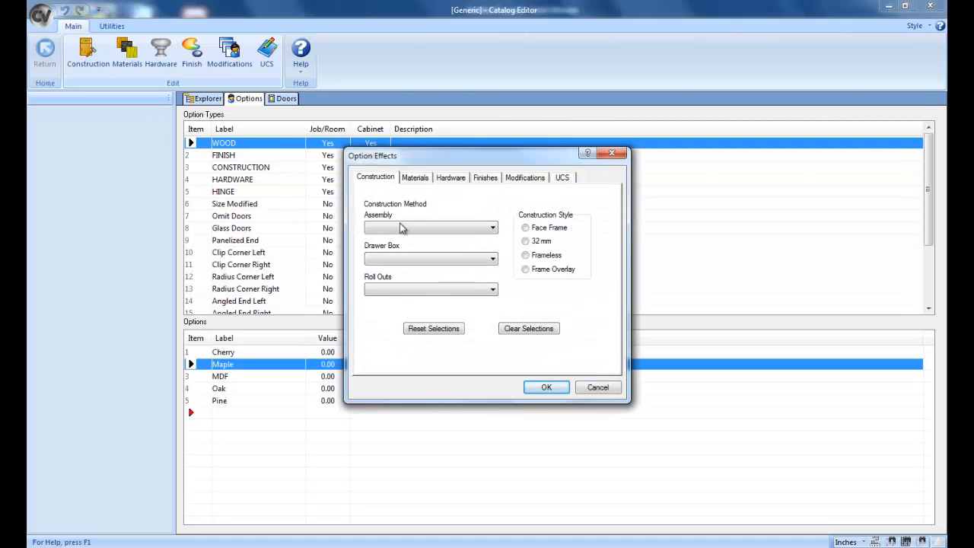
pyautogui.click(418, 179)
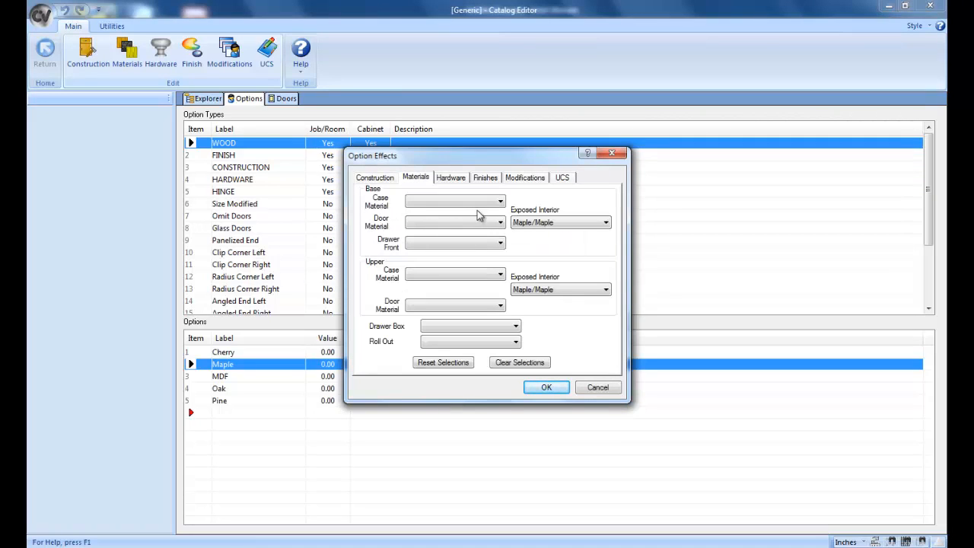
pyautogui.click(501, 202)
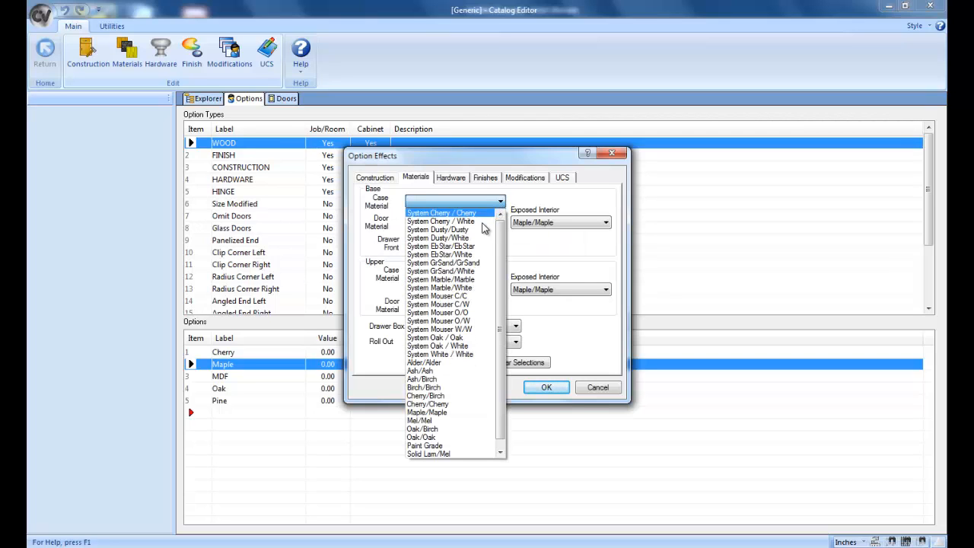
pyautogui.click(449, 412)
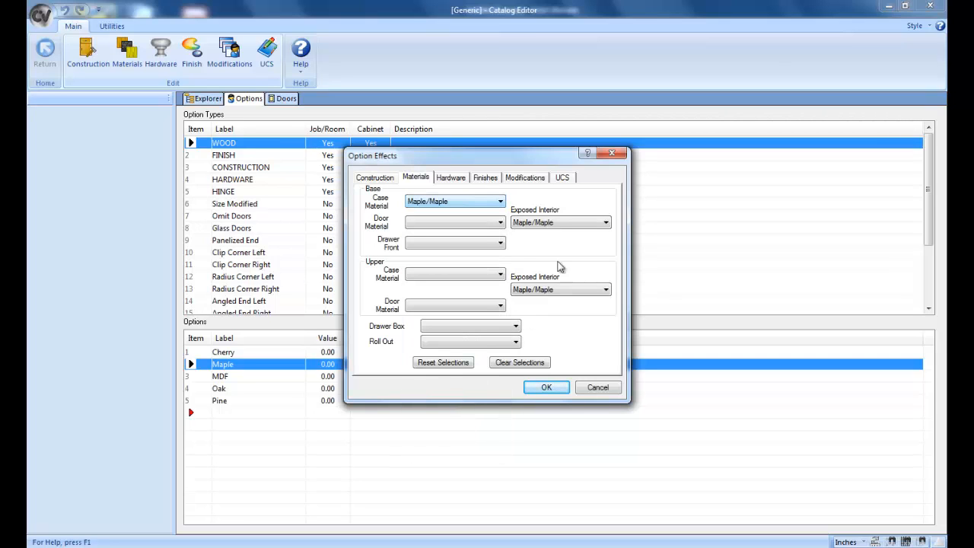
pyautogui.click(460, 180)
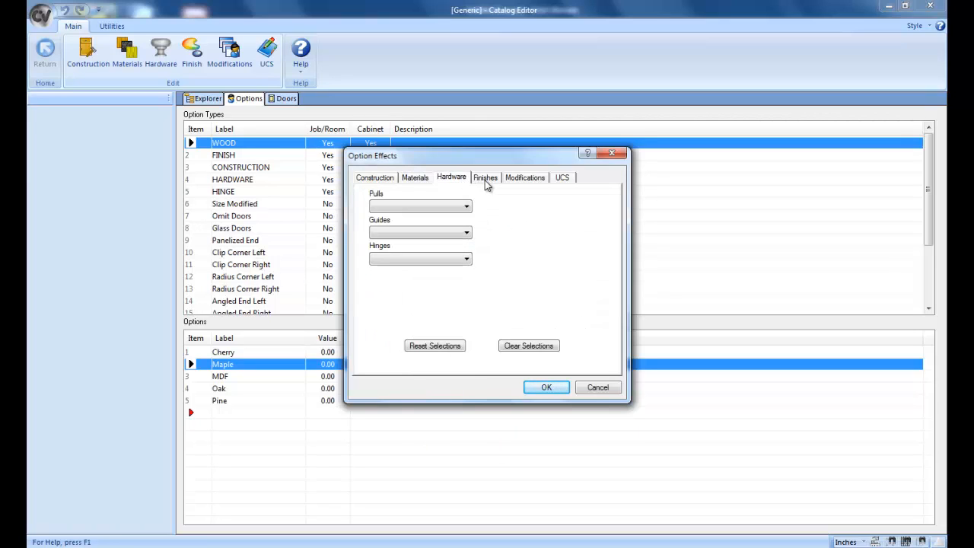
pyautogui.click(484, 183)
pyautogui.click(524, 183)
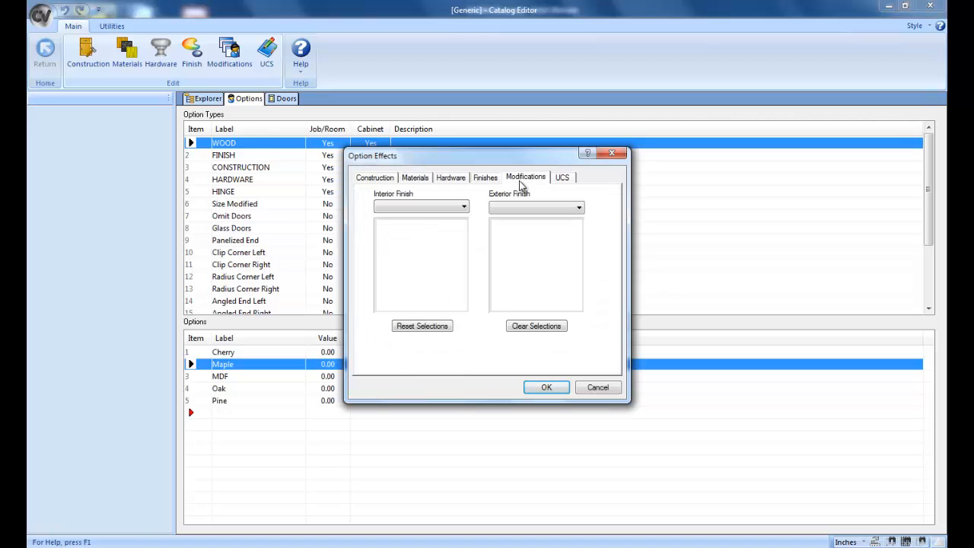
pyautogui.click(554, 387)
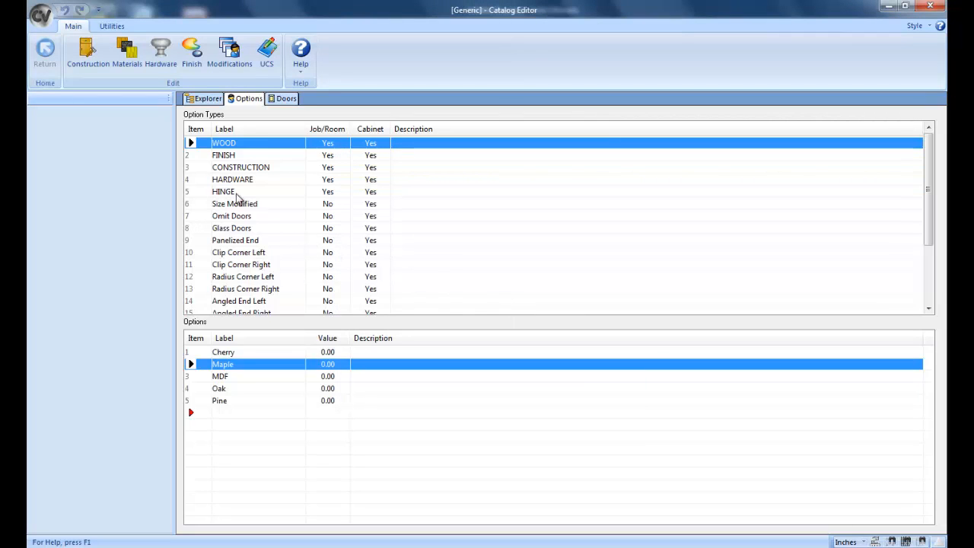
# For the Face Frame option under CONSTRUCTION, set the assembly to Face Frame, drawer box to 5 Piece Drawer and roll outs to System Roll Out.
pyautogui.click(191, 167)
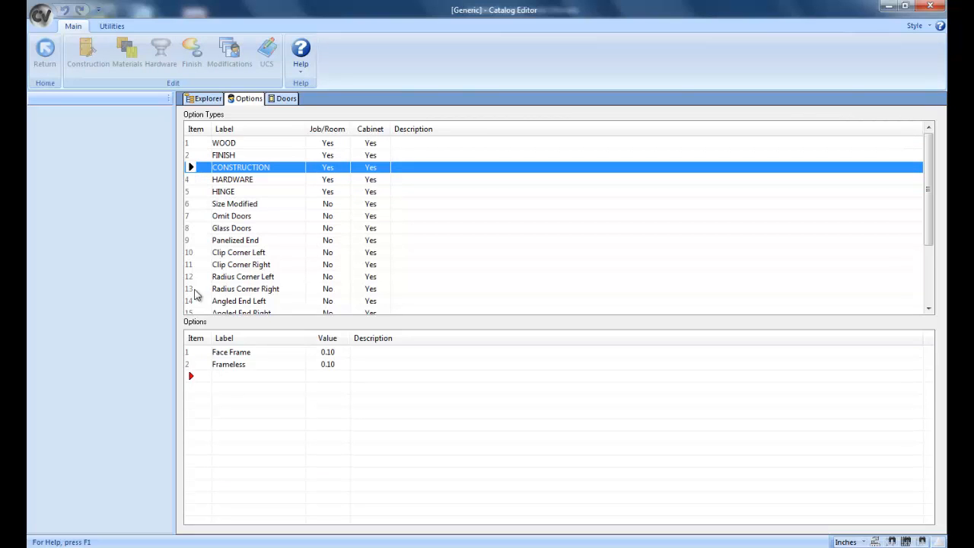
pyautogui.click(191, 355)
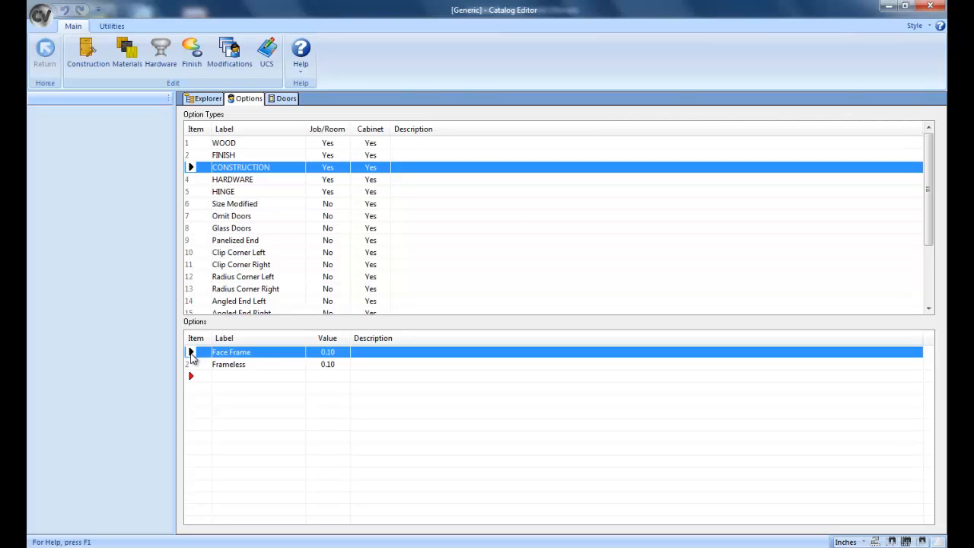
pyautogui.click(93, 61)
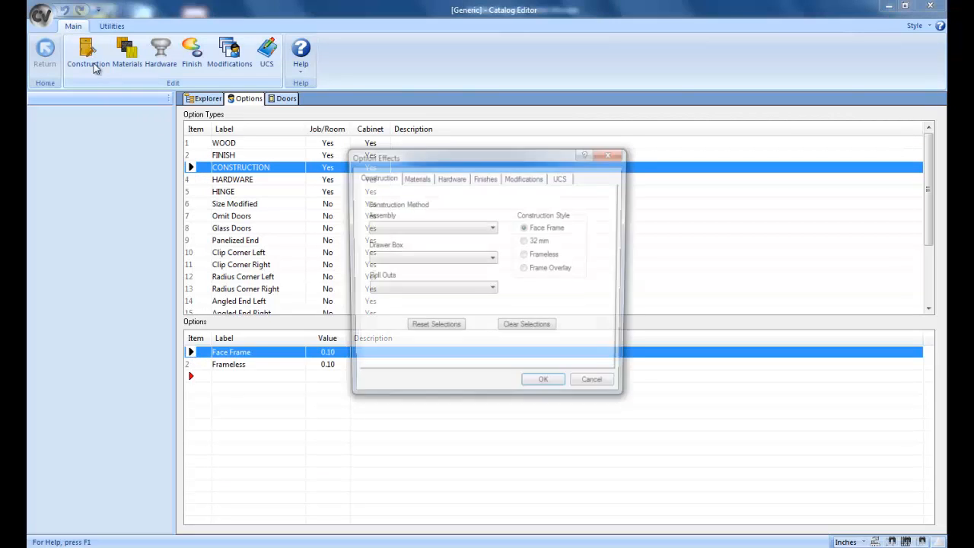
pyautogui.click(493, 229)
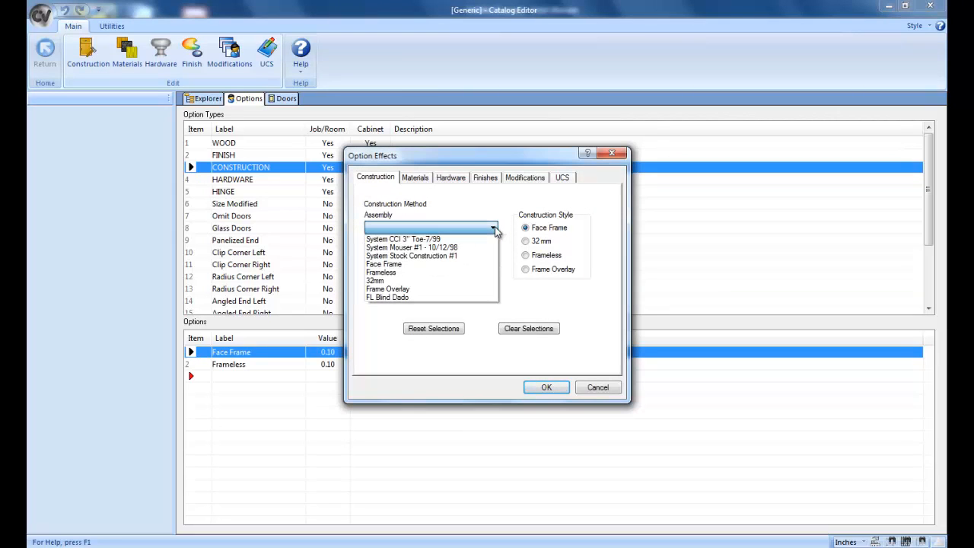
pyautogui.click(472, 265)
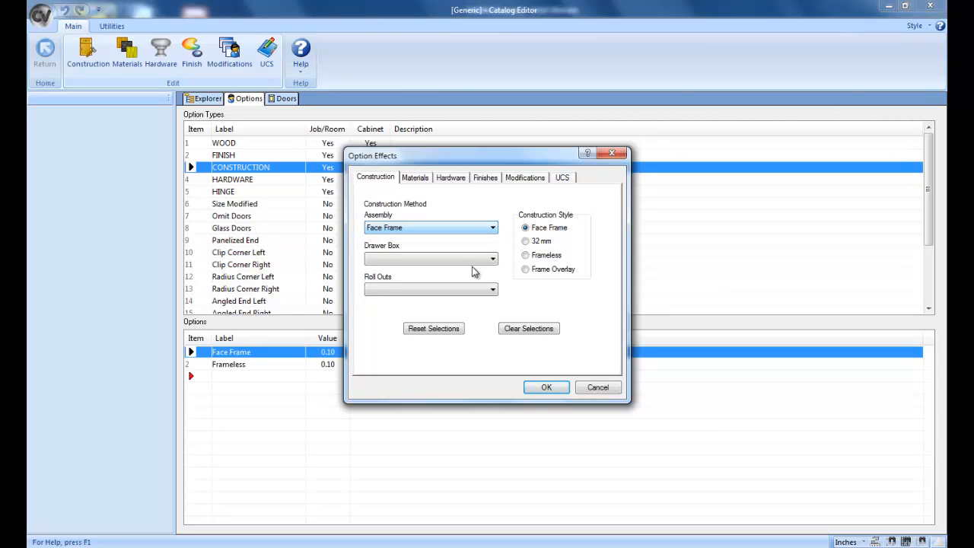
pyautogui.click(493, 259)
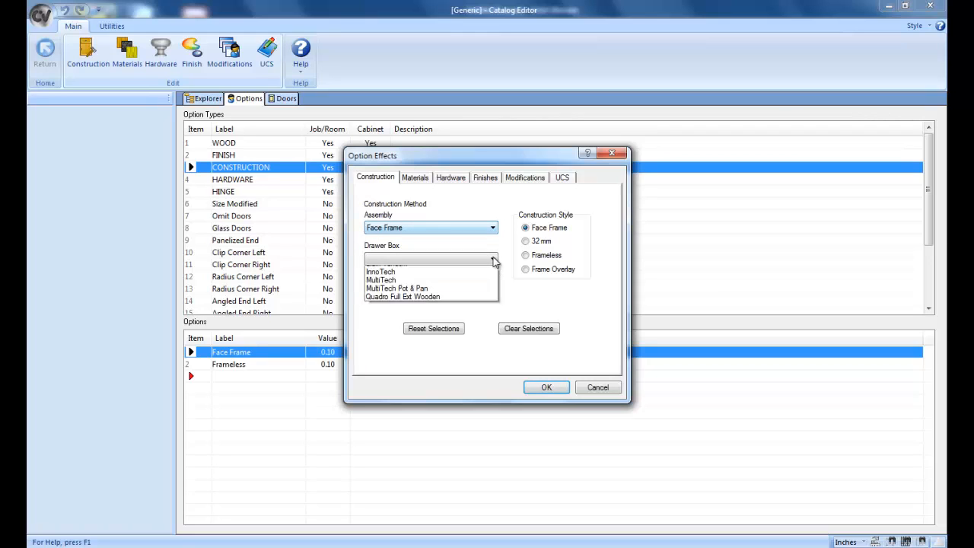
pyautogui.click(487, 280)
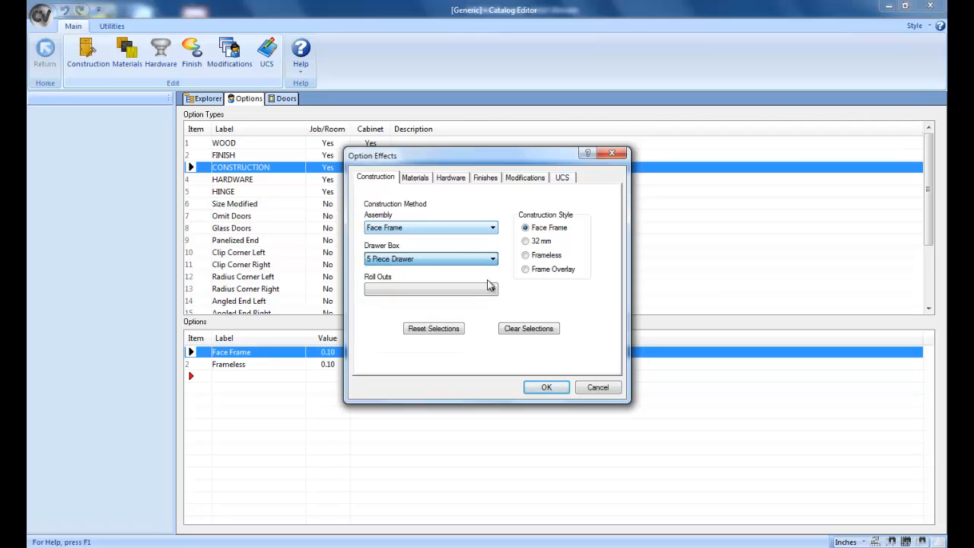
pyautogui.click(494, 291)
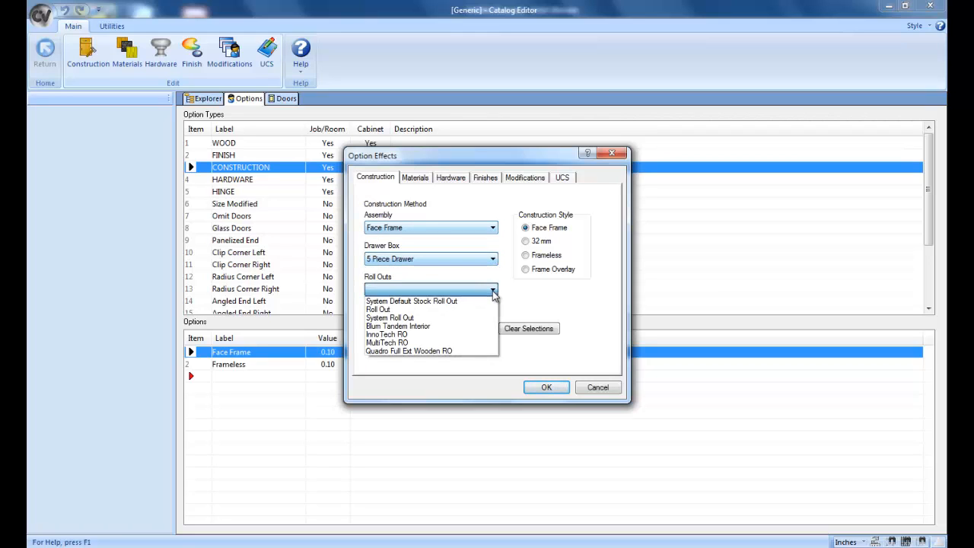
pyautogui.click(482, 318)
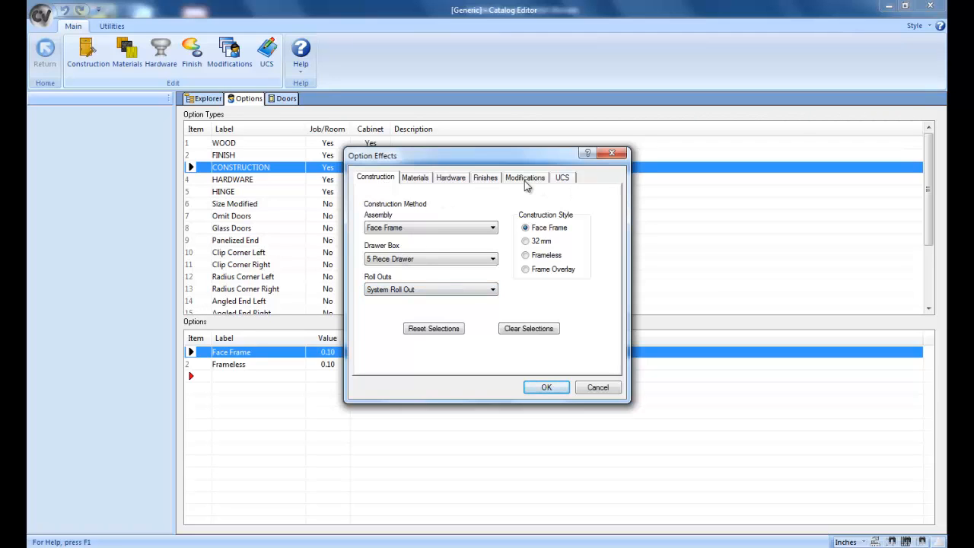
# Check the Face Frame option's materials, hardware, finishes and modifications effects, and save the option effects.
pyautogui.click(421, 179)
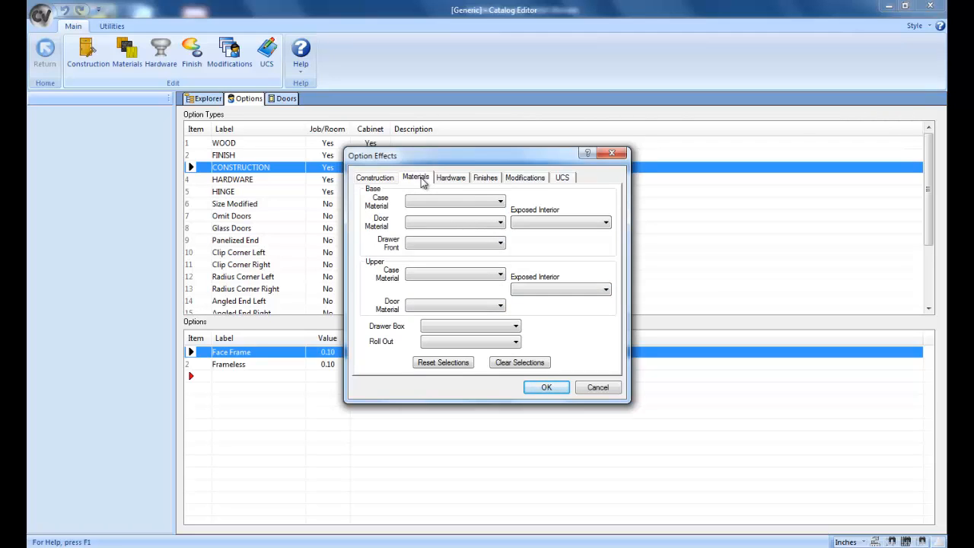
pyautogui.click(452, 180)
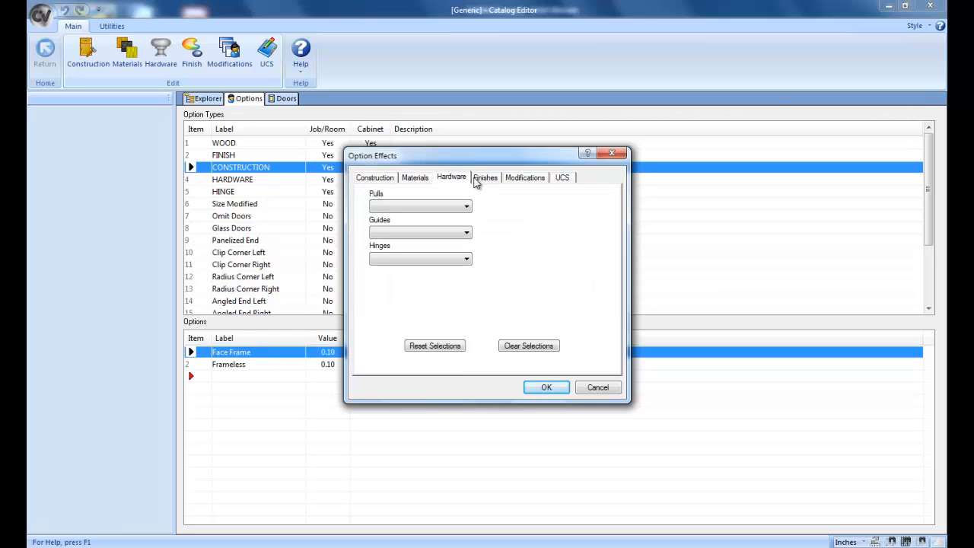
pyautogui.click(486, 179)
pyautogui.click(520, 181)
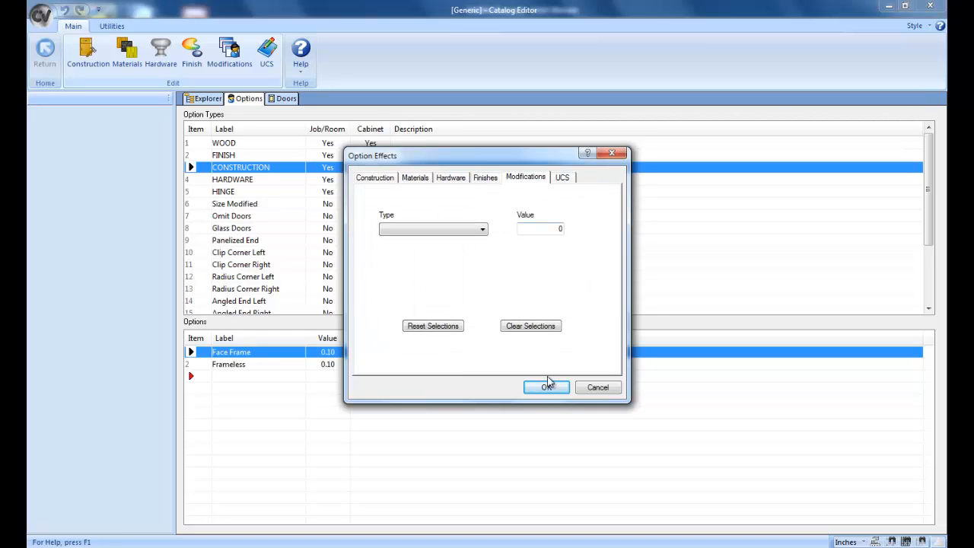
pyautogui.click(547, 388)
# For the Frameless option, set the assembly and construction style to 32mm, drawer box to 4 Piece Drawer and roll outs to Roll Out.
pyautogui.click(217, 365)
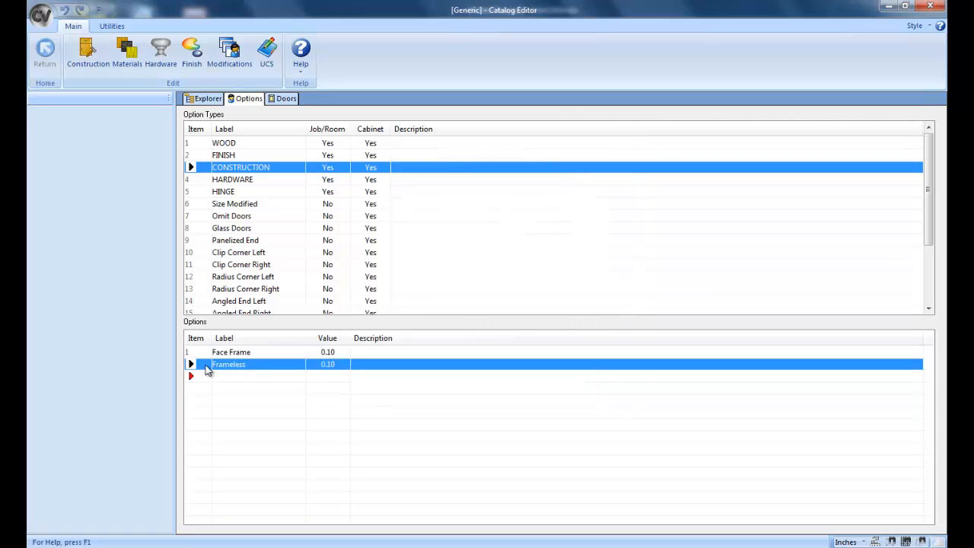
pyautogui.click(95, 67)
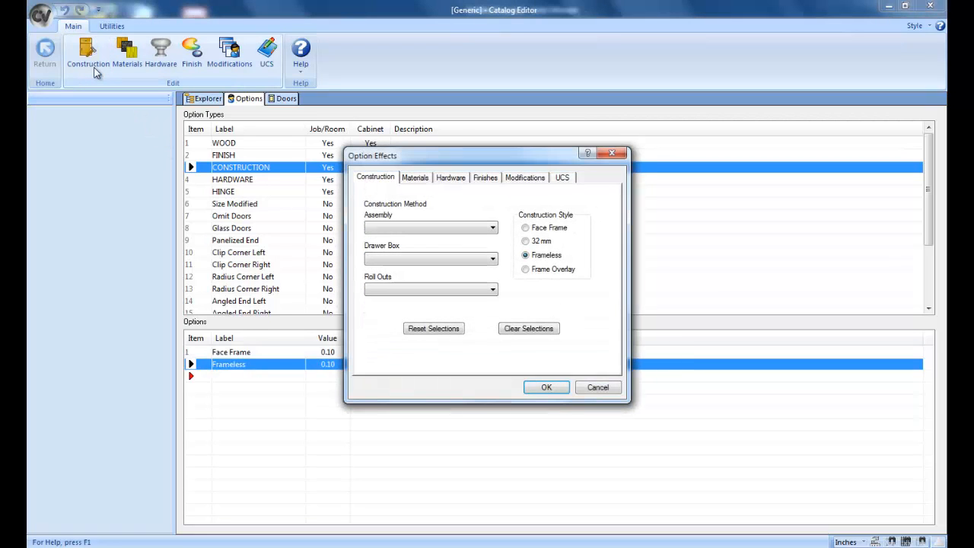
pyautogui.click(492, 228)
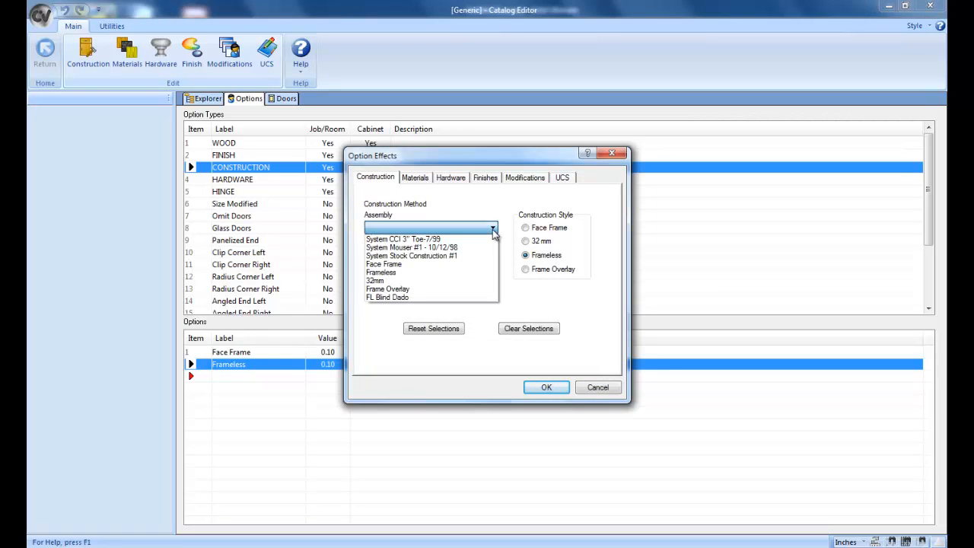
pyautogui.click(485, 281)
pyautogui.click(525, 241)
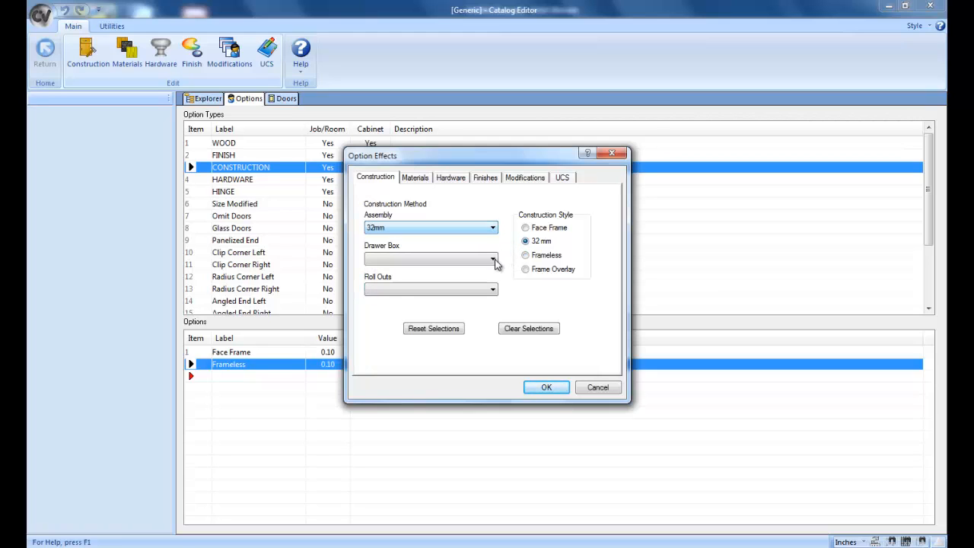
pyautogui.click(492, 259)
pyautogui.click(480, 287)
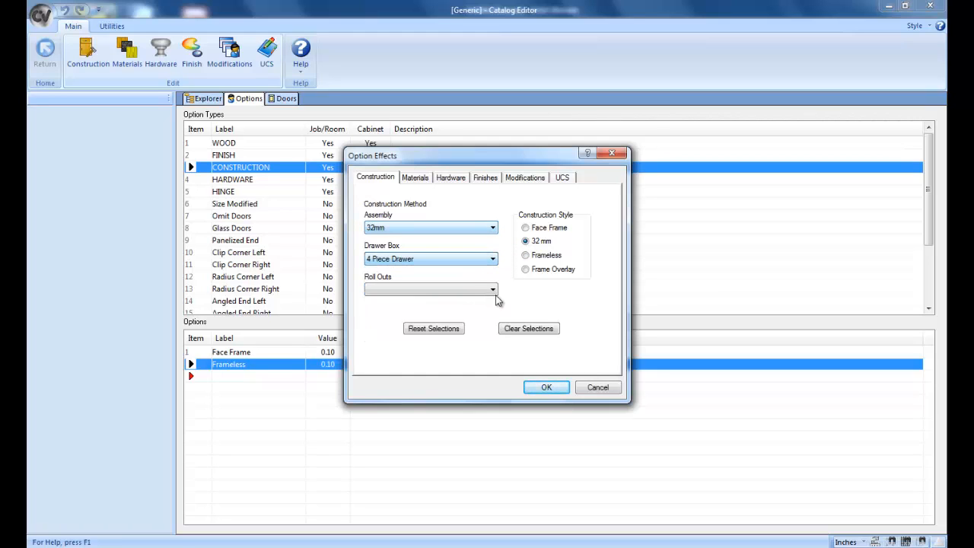
pyautogui.click(492, 293)
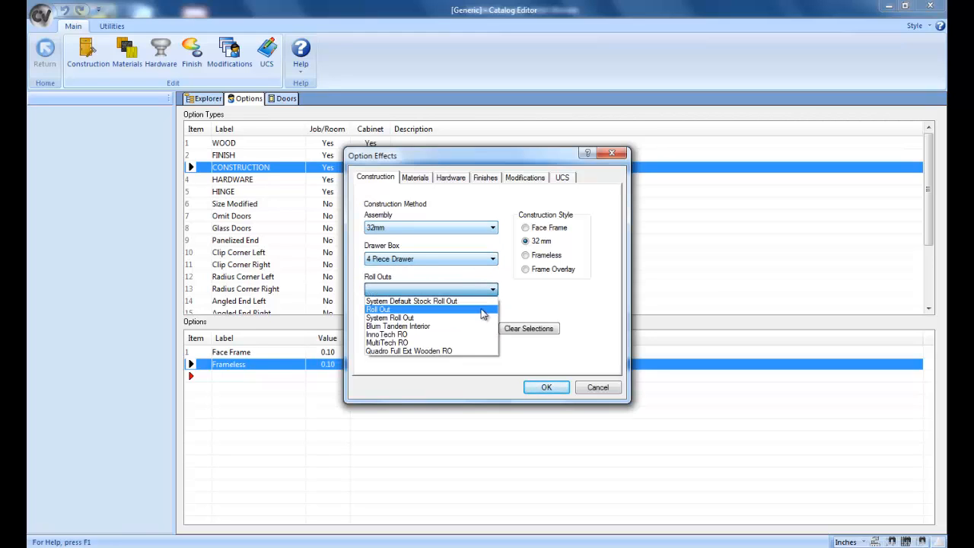
pyautogui.click(480, 310)
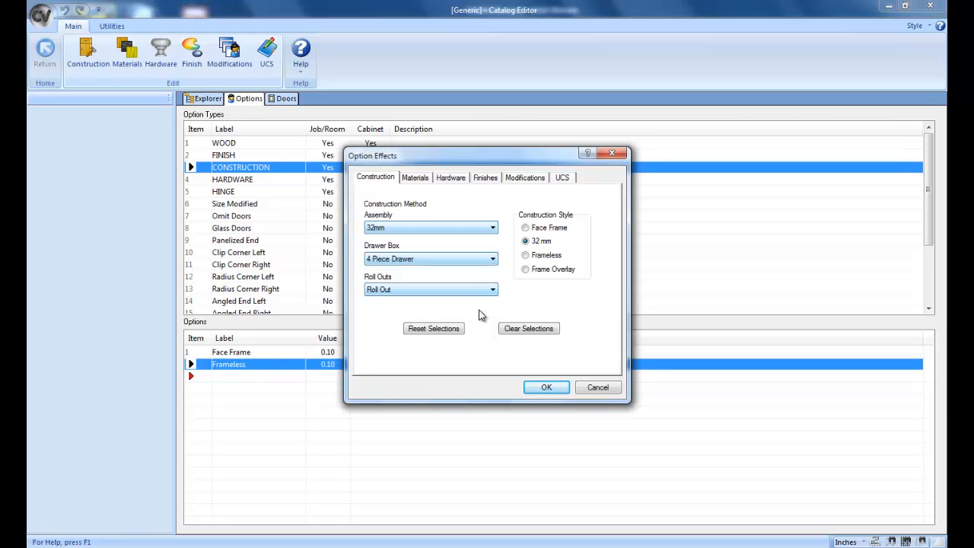
# Check the Frameless option's materials, hardware, finishes and modifications effects, and save the option effects.
pyautogui.click(416, 178)
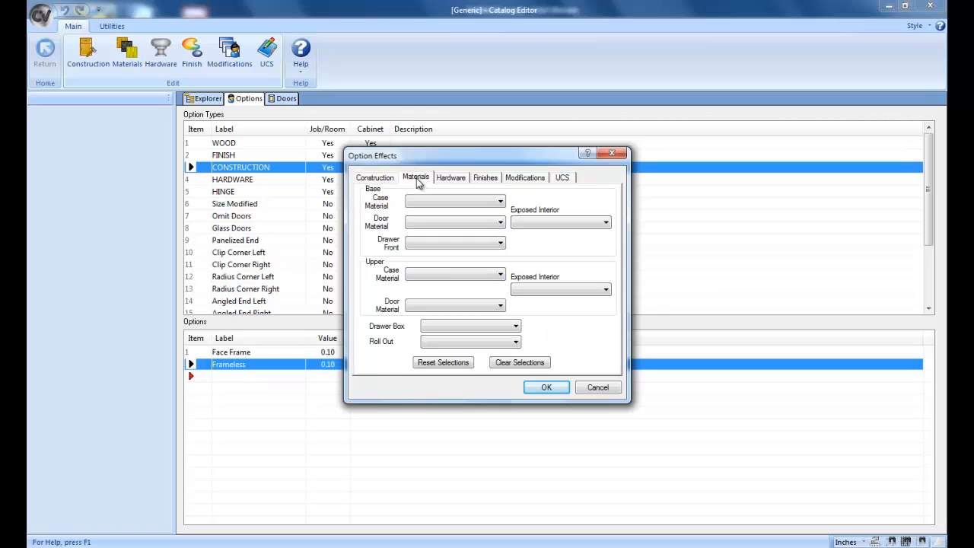
pyautogui.click(459, 180)
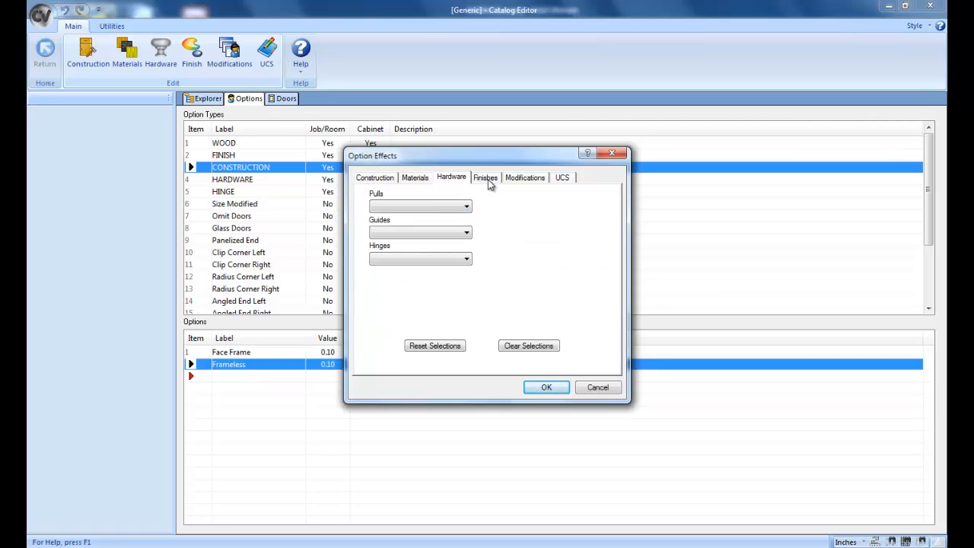
pyautogui.click(487, 180)
pyautogui.click(525, 178)
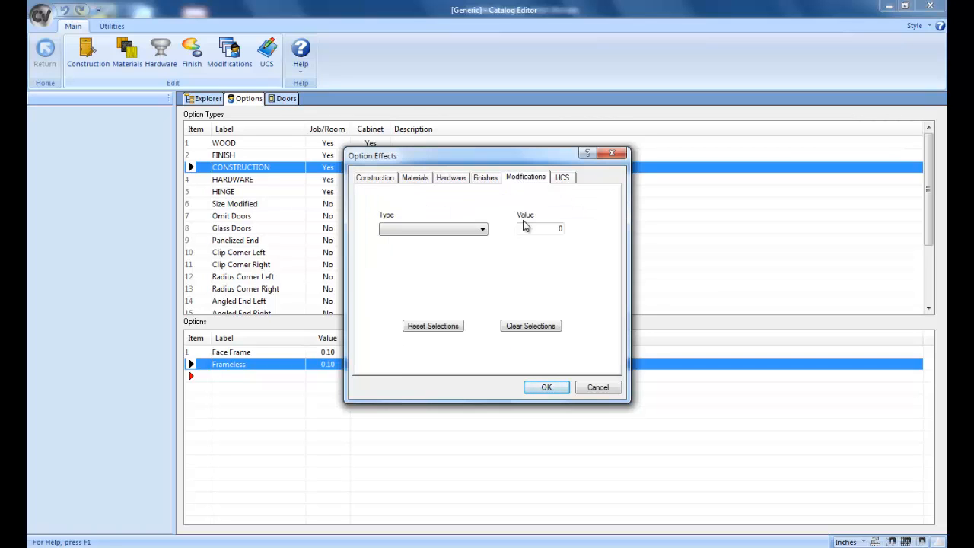
pyautogui.click(546, 387)
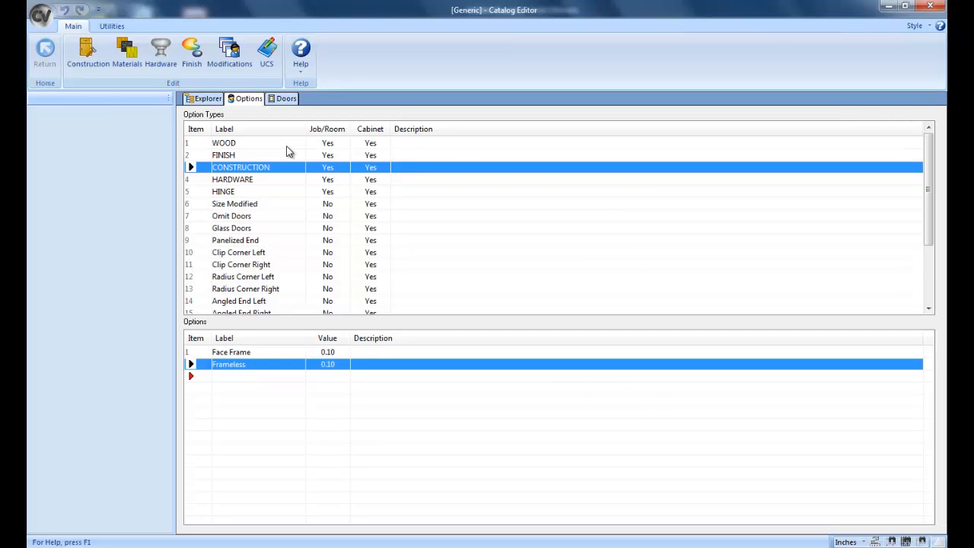
# Review the WOOD options, the catalog's door style list and the Generic catalog's door database setting.
pyautogui.click(192, 145)
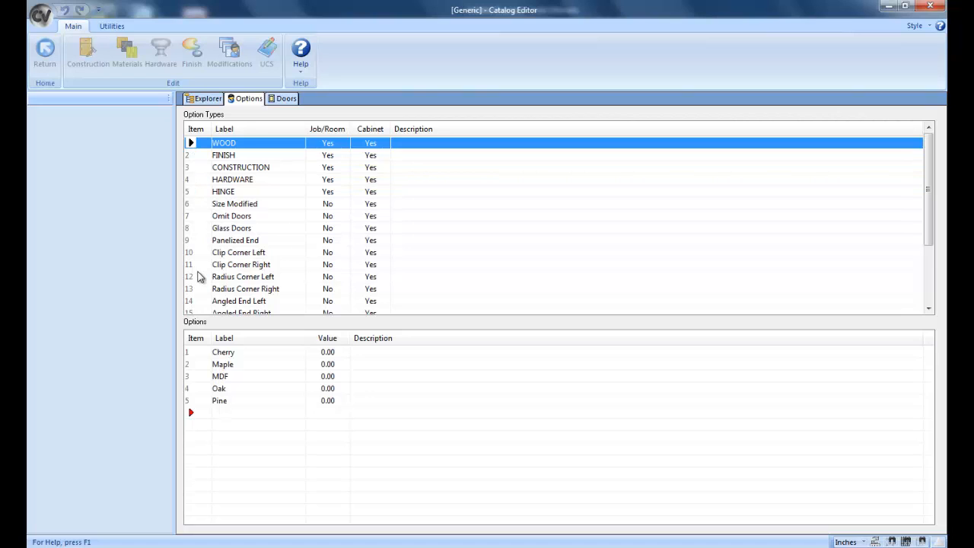
pyautogui.click(285, 99)
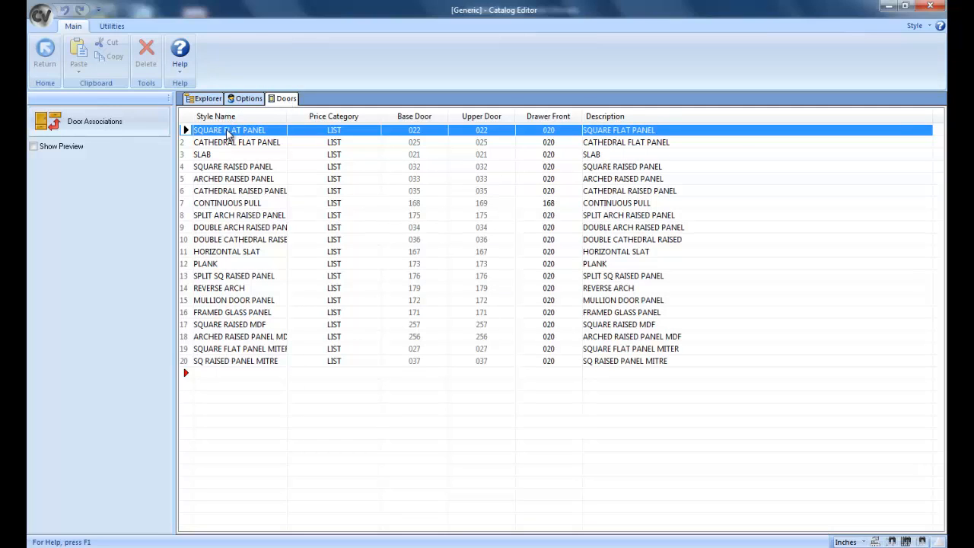
pyautogui.click(229, 230)
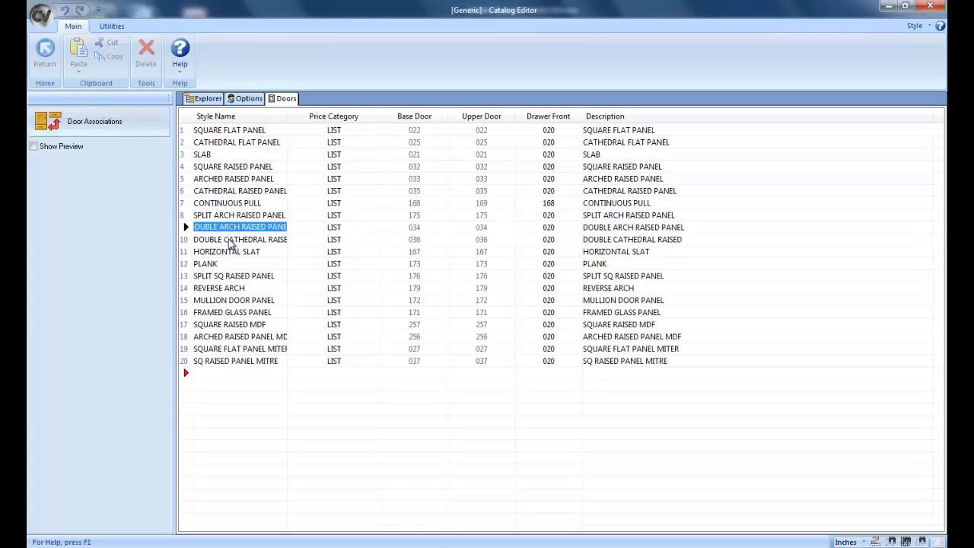
pyautogui.click(229, 239)
pyautogui.click(226, 254)
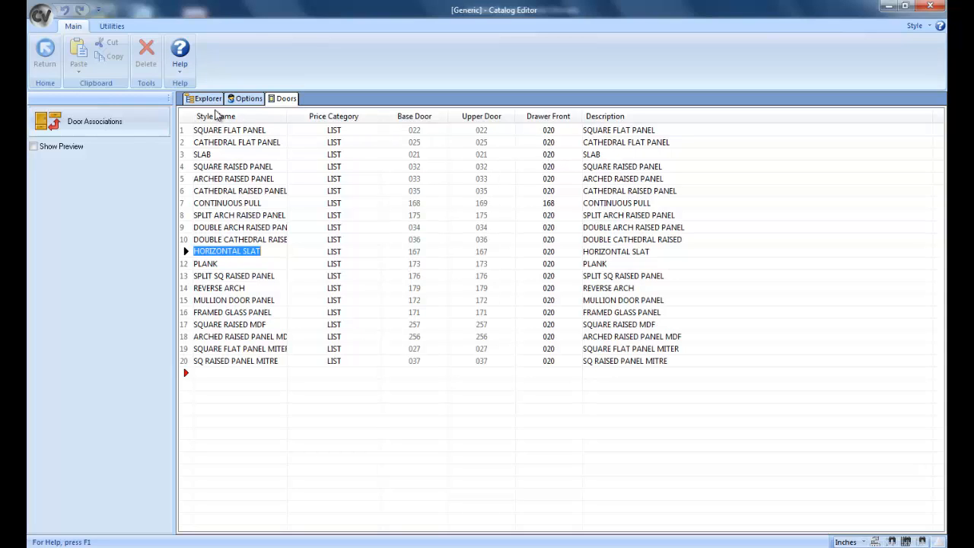
pyautogui.click(207, 99)
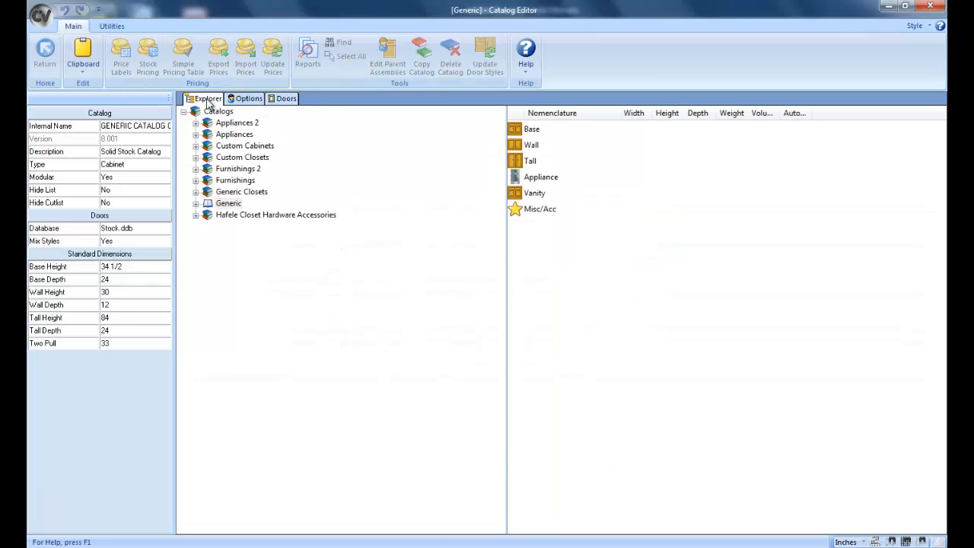
pyautogui.click(228, 204)
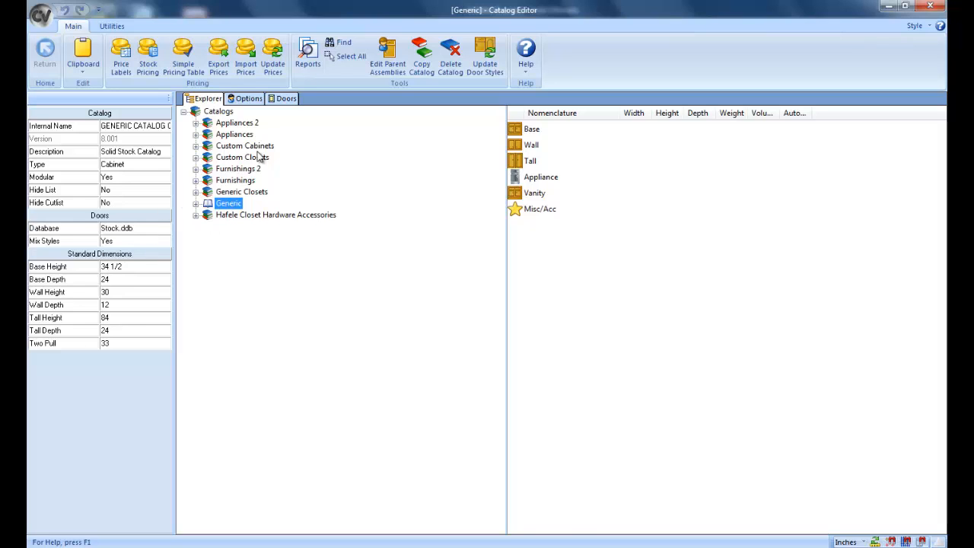
# Select the SQUARE FLAT PANEL door style and turn on its preview.
pyautogui.click(286, 100)
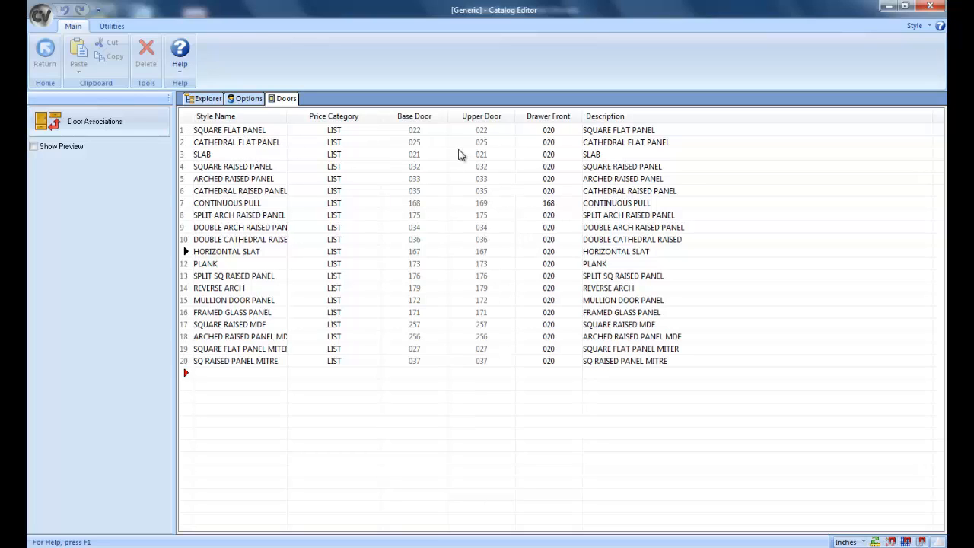
pyautogui.click(183, 133)
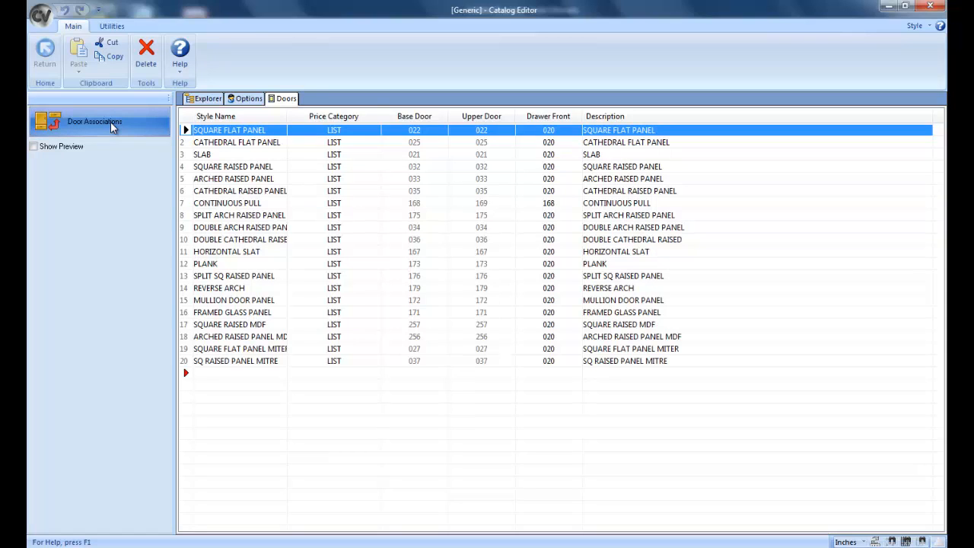
pyautogui.click(34, 147)
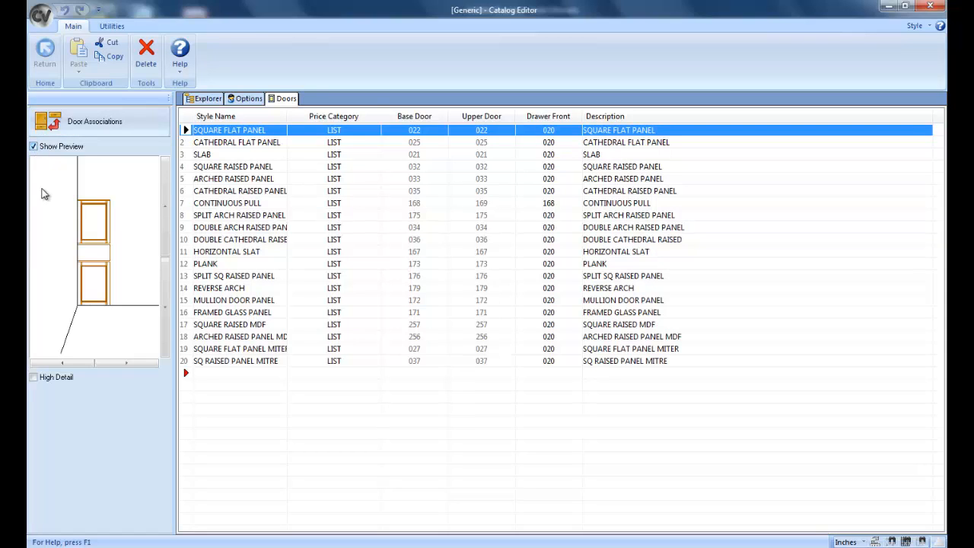
# In the SQUARE FLAT PANEL door associations, assign flat panel door 022 as the upper door, with material None and inside edge detail Fast.
pyautogui.click(97, 121)
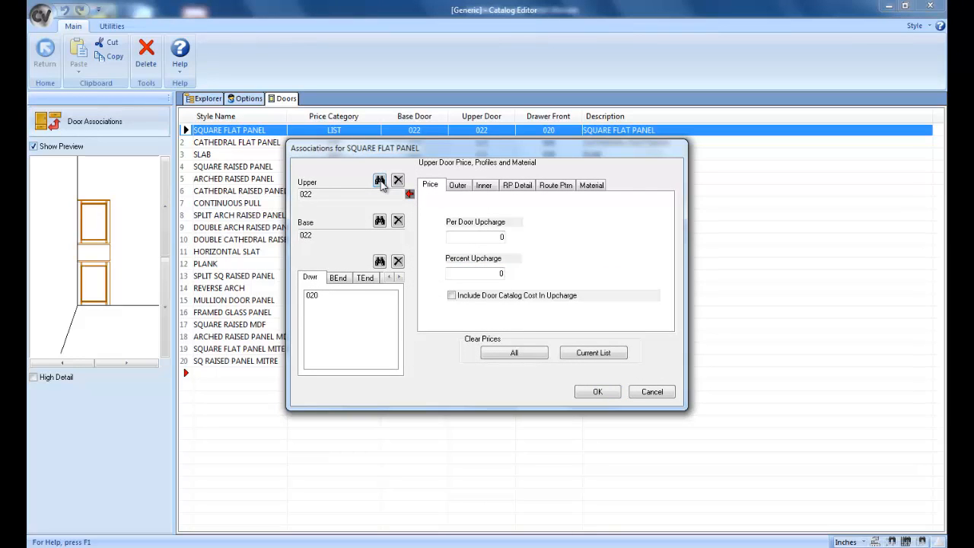
pyautogui.click(379, 181)
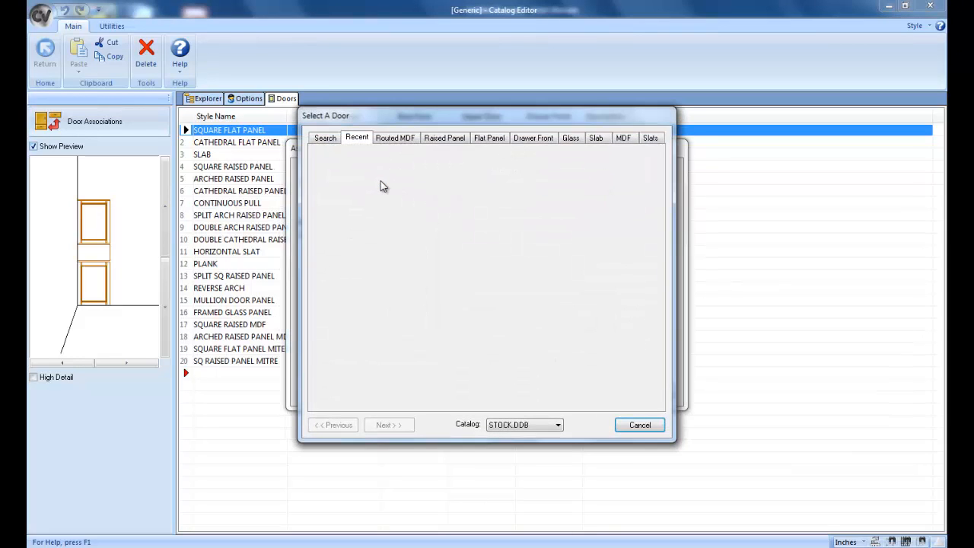
pyautogui.click(491, 137)
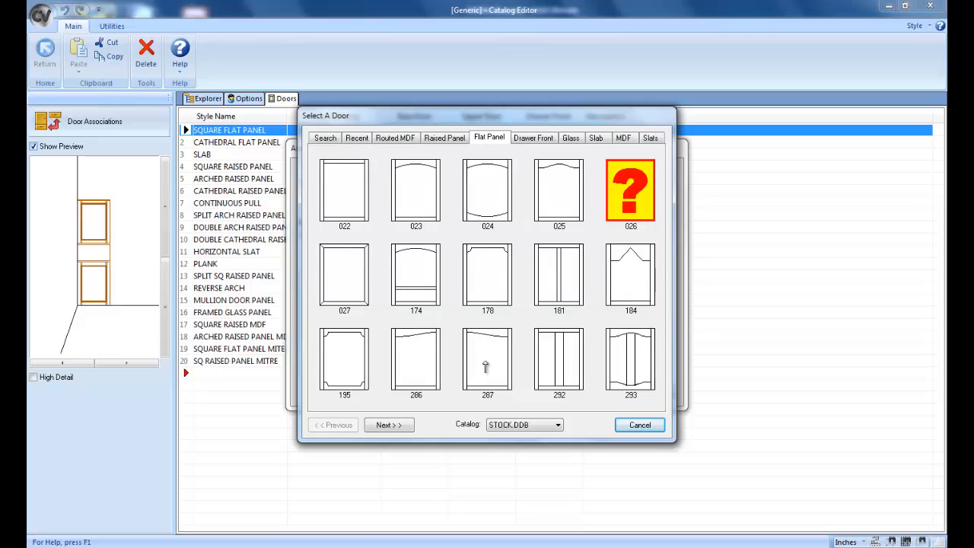
pyautogui.doubleClick(347, 187)
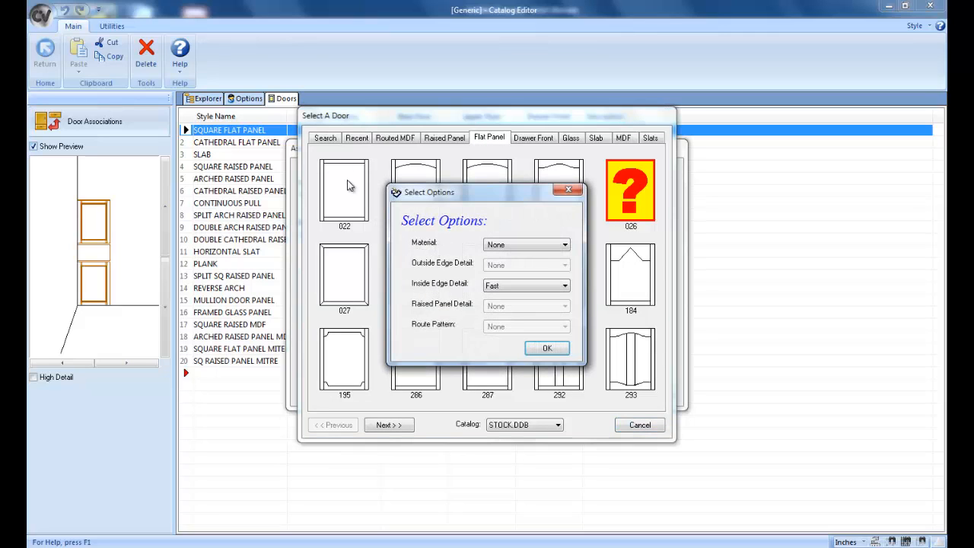
pyautogui.click(547, 348)
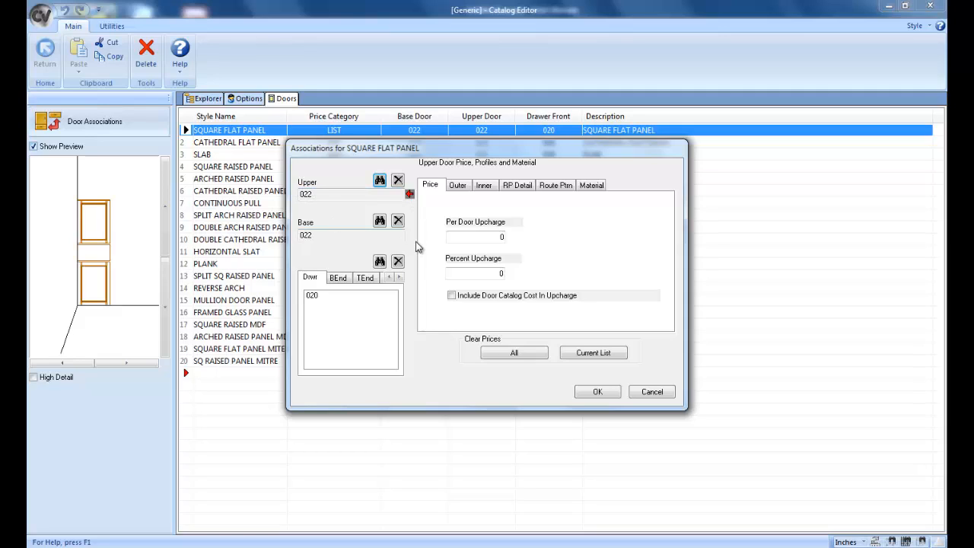
# Examine the style's base door and its base, tall and upper end panel associations, including the upcharge settings.
pyautogui.click(393, 237)
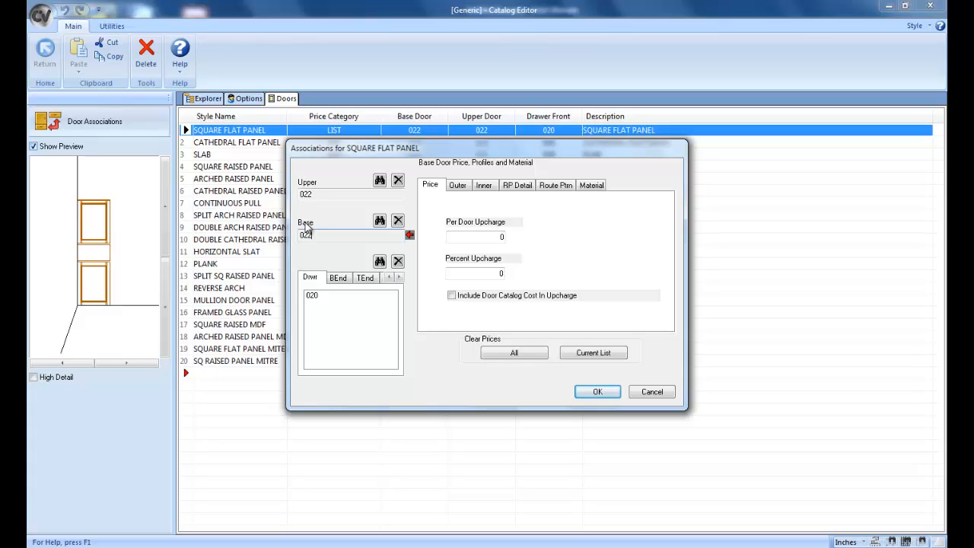
pyautogui.click(339, 278)
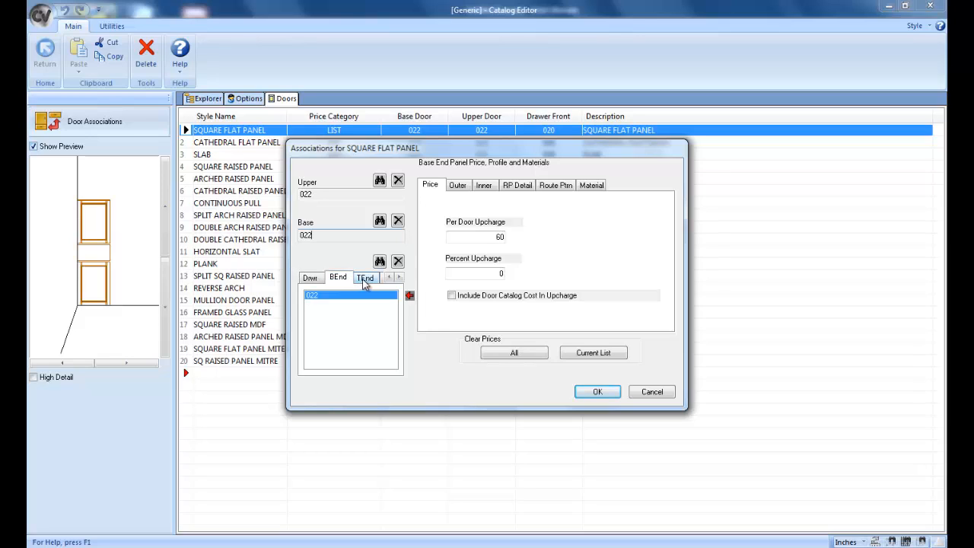
pyautogui.click(365, 278)
pyautogui.click(400, 278)
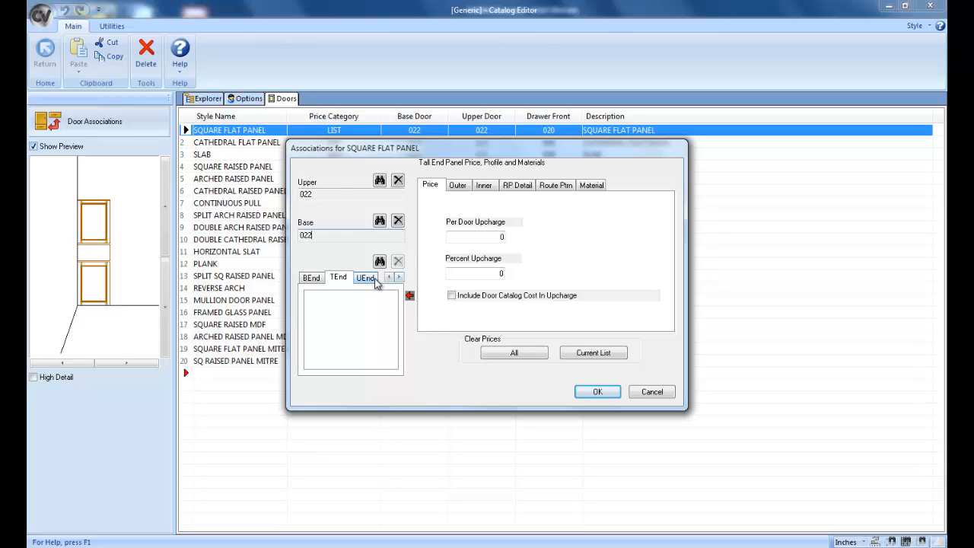
pyautogui.click(374, 281)
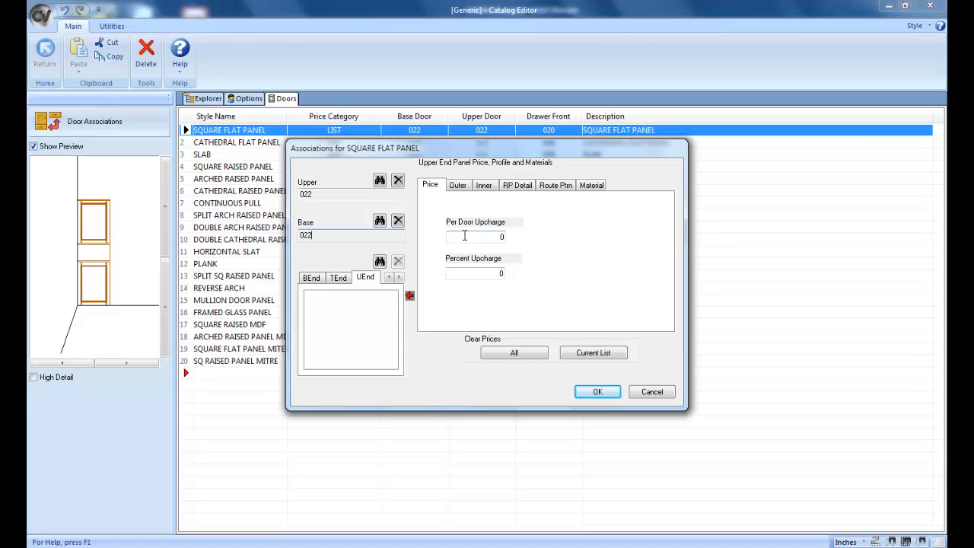
pyautogui.click(476, 272)
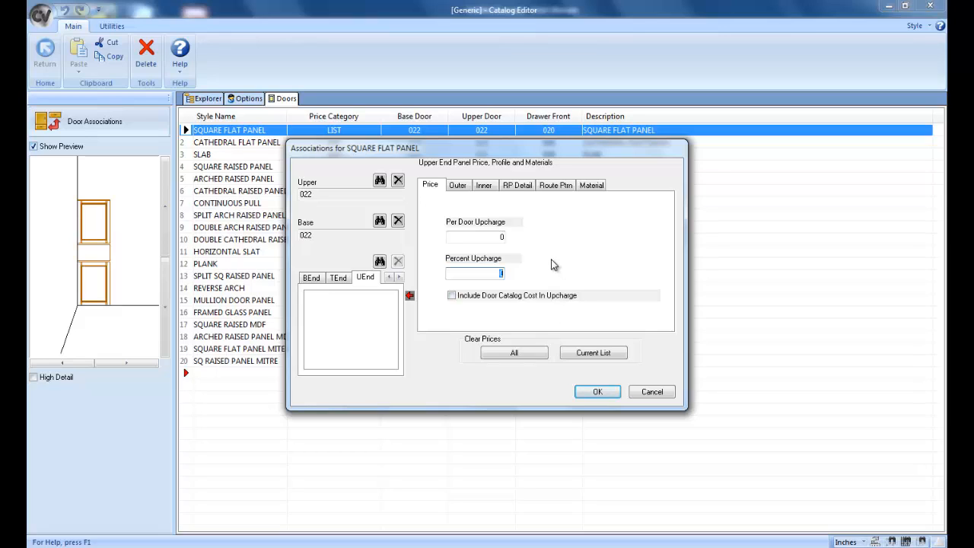
# Check the upper end panel's outer, inner, raised panel, route pattern and material lists, and accept the door associations.
pyautogui.click(458, 186)
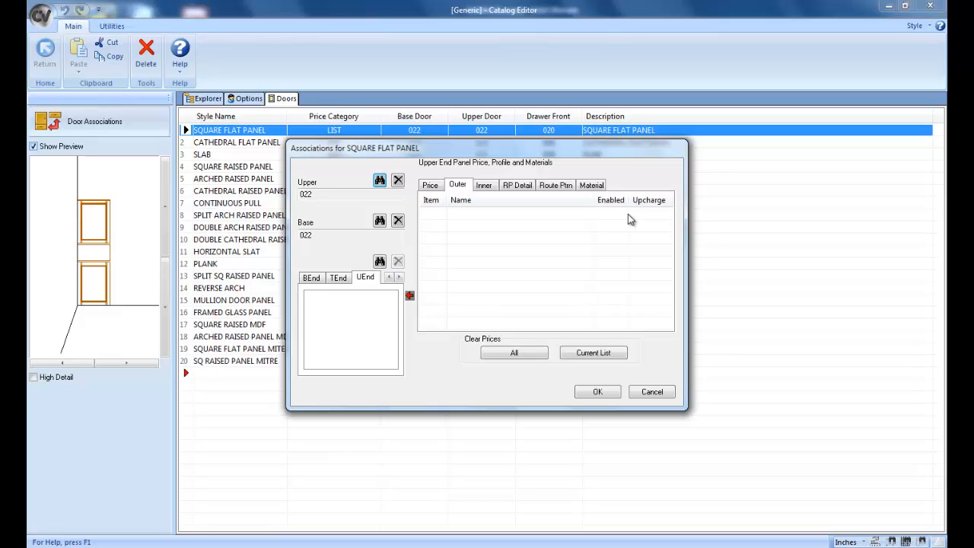
pyautogui.click(483, 189)
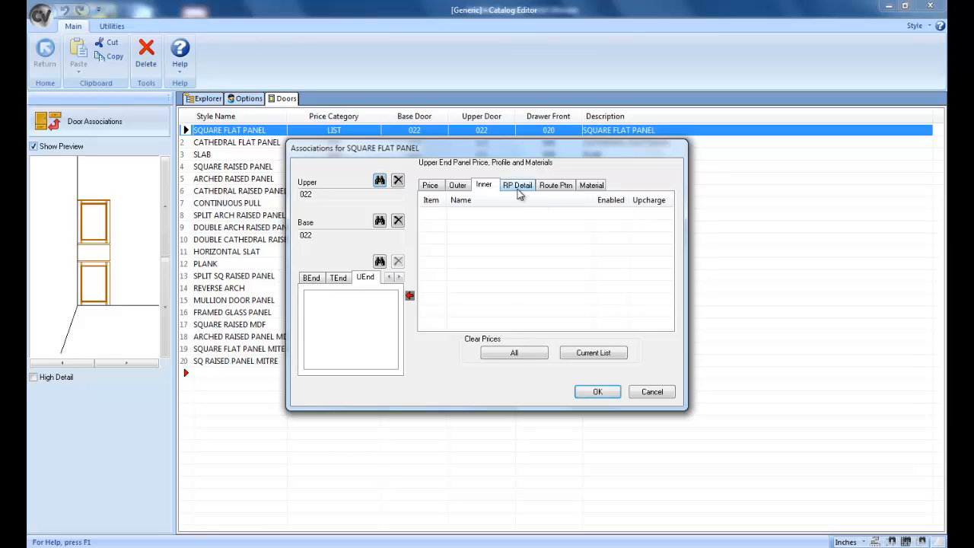
pyautogui.click(518, 190)
pyautogui.click(553, 189)
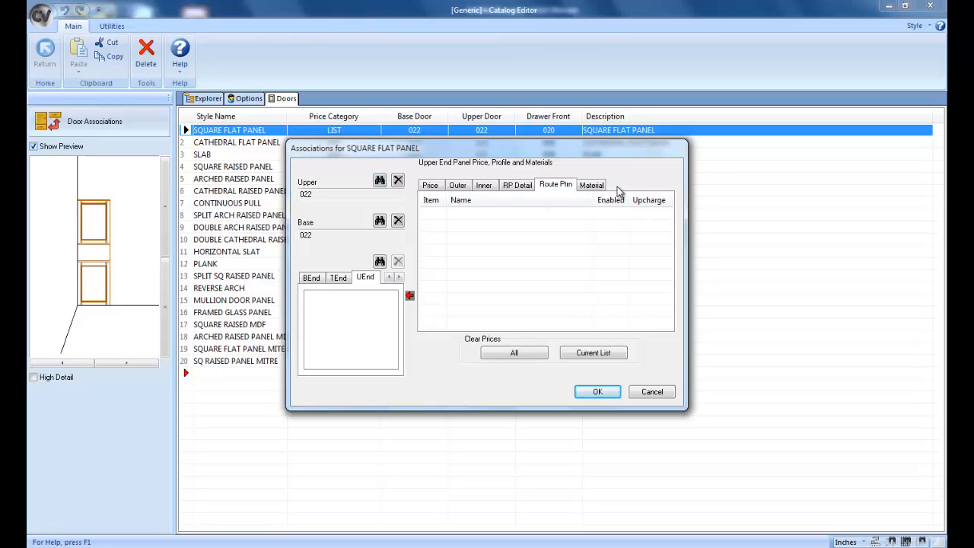
pyautogui.click(592, 187)
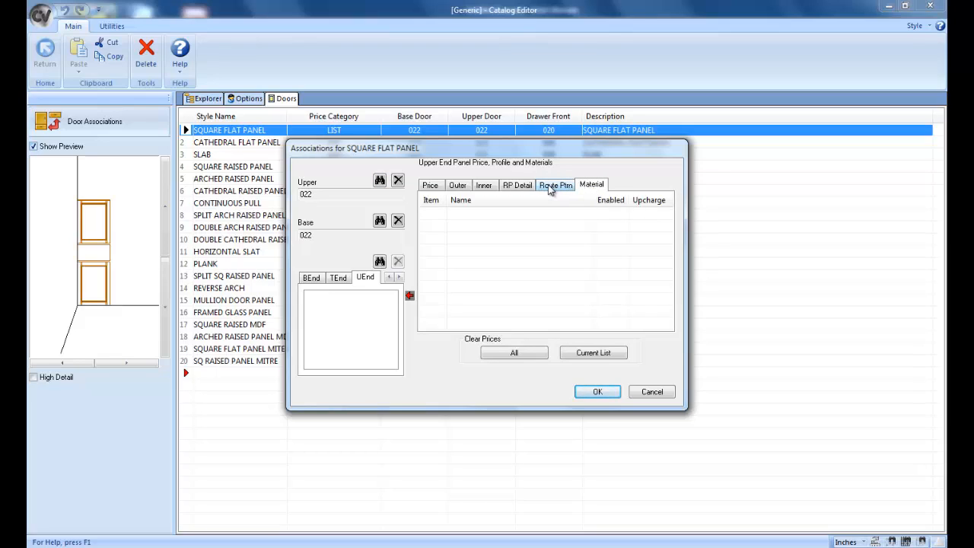
pyautogui.click(595, 392)
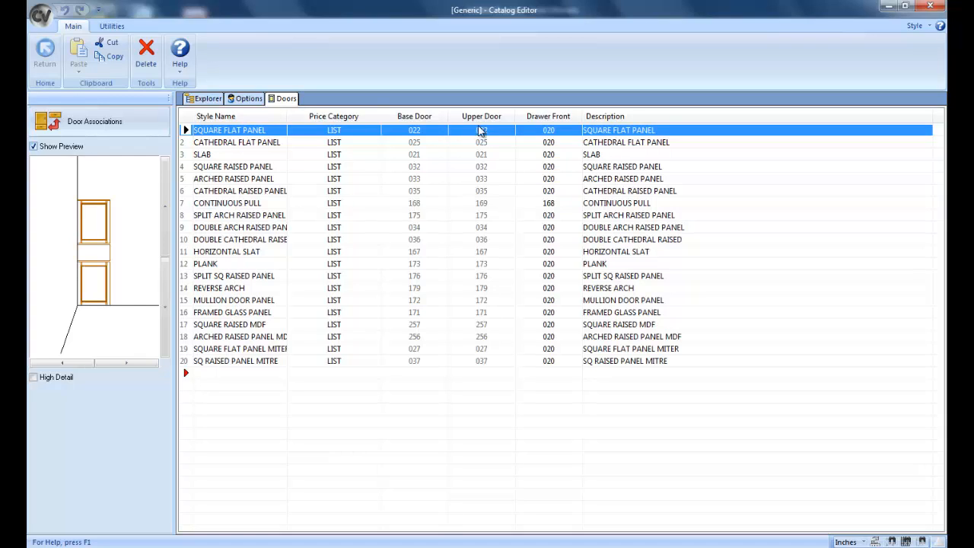
# Recheck the SQUARE FLAT PANEL door associations and the option types, and return to the Generic catalog.
pyautogui.click(128, 121)
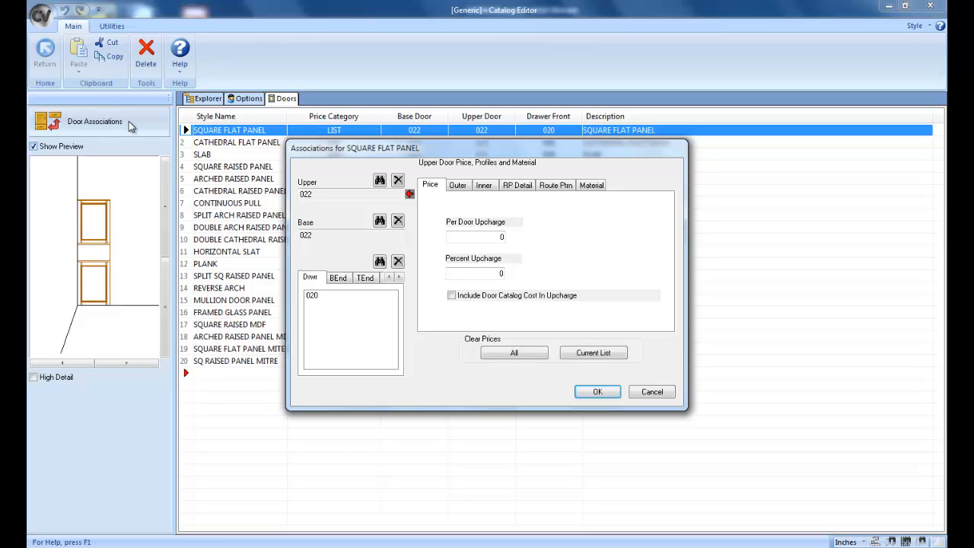
pyautogui.click(596, 393)
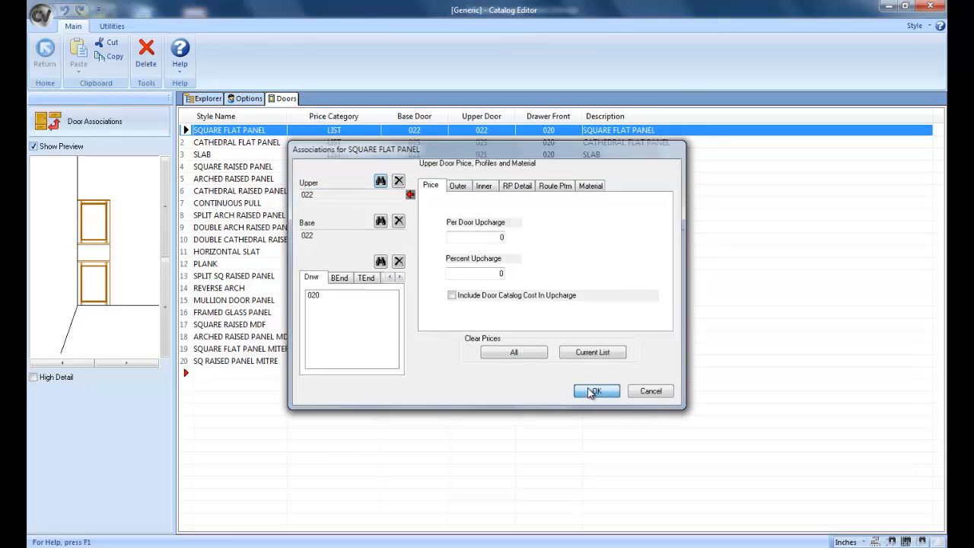
pyautogui.click(247, 101)
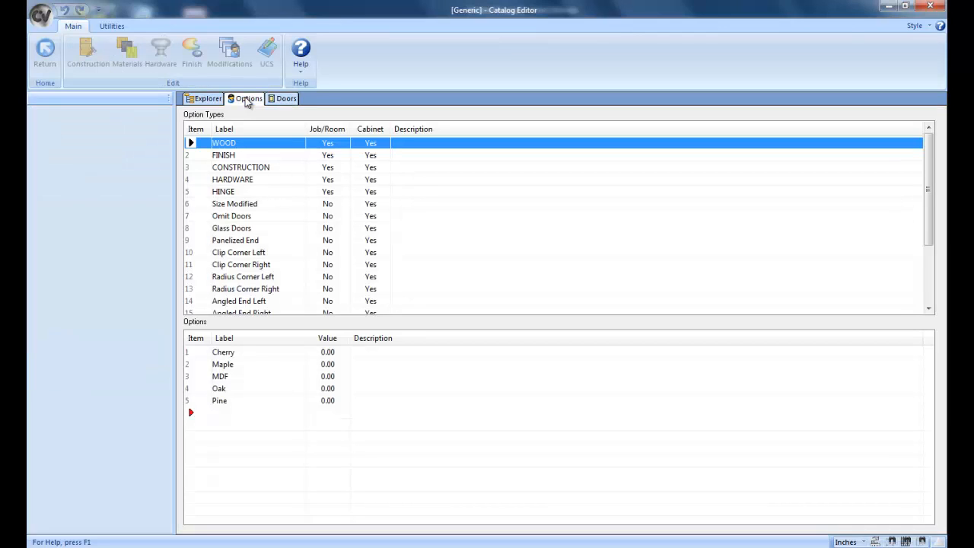
pyautogui.click(203, 101)
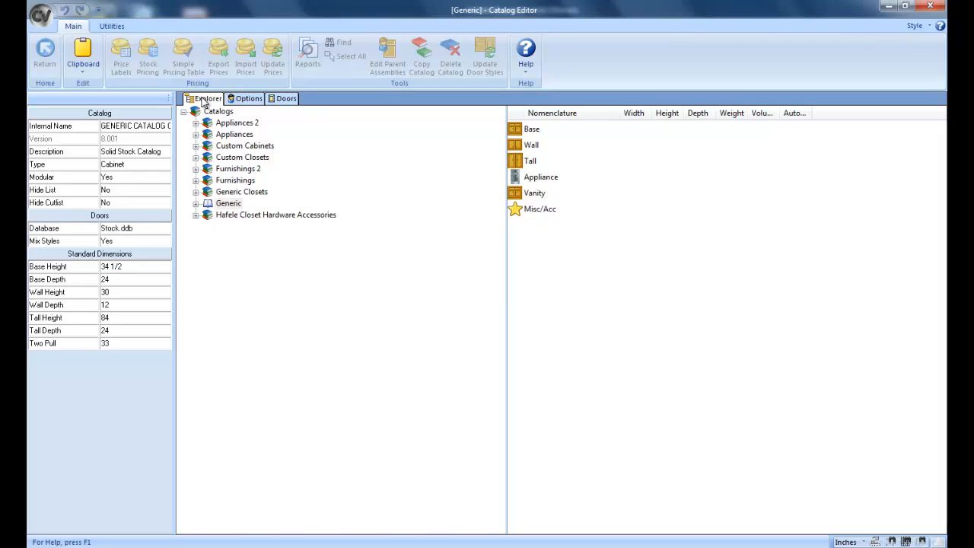
pyautogui.click(227, 205)
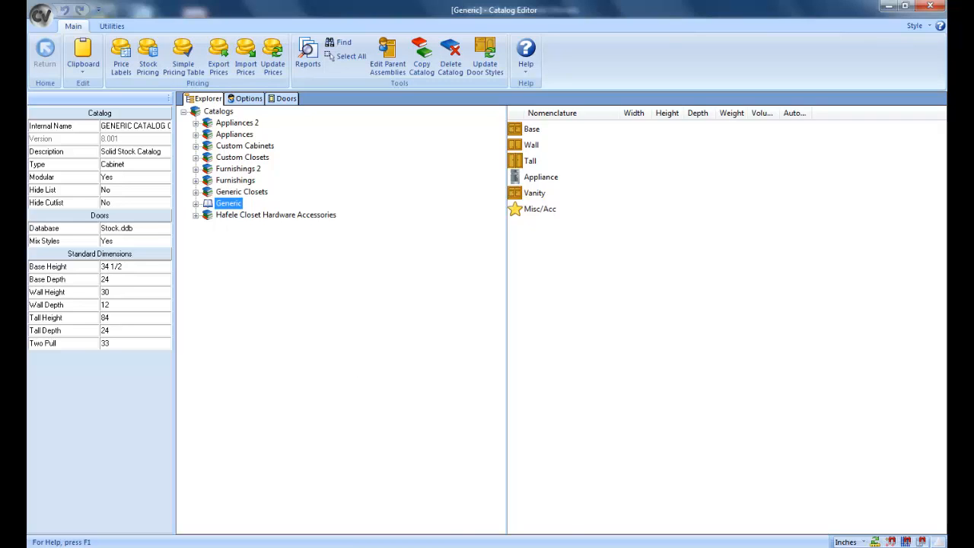
# Switch to the Solid Ultimate layout and draw a horizontal wall about 103 inches long in the plan.
pyautogui.click(489, 545)
pyautogui.click(158, 132)
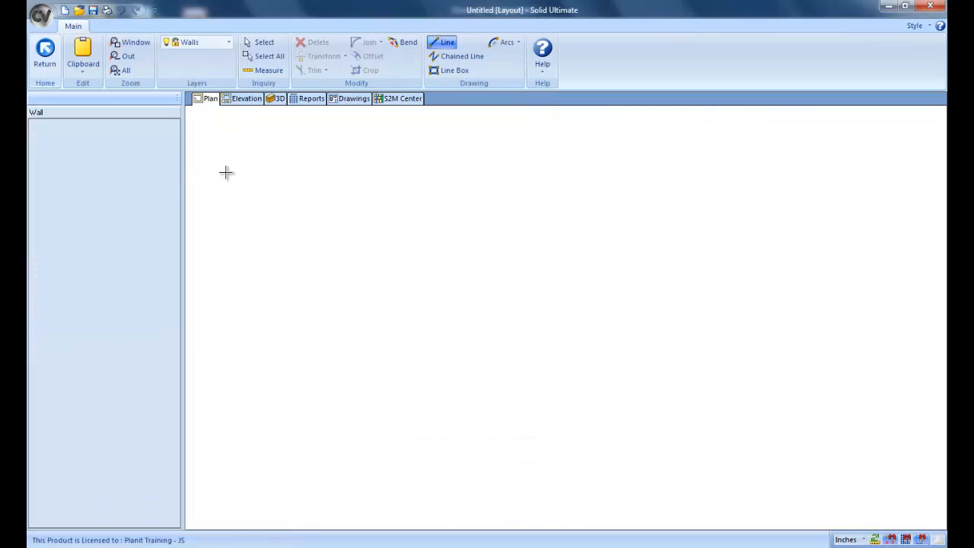
pyautogui.click(258, 186)
pyautogui.click(507, 189)
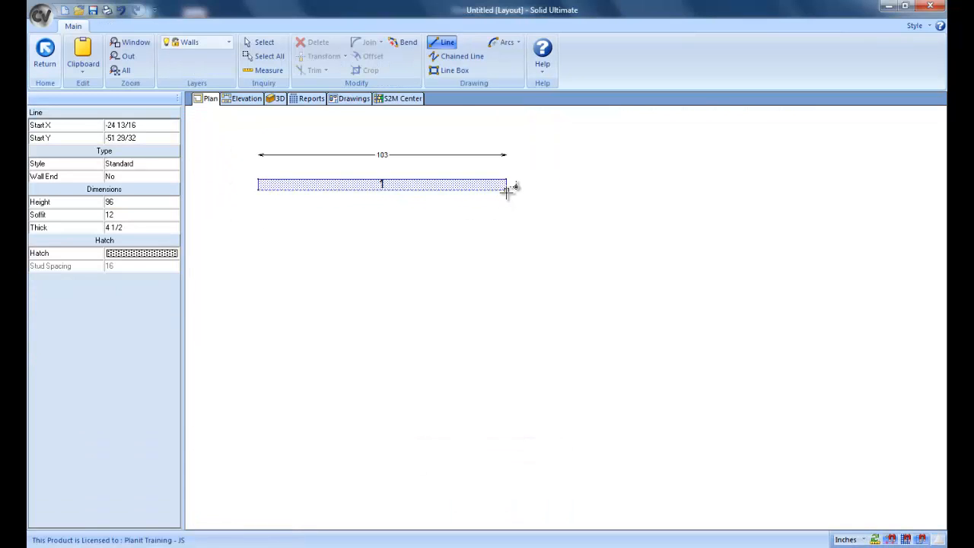
# Finish drawing walls and open the Generic catalog for placing objects in the room.
pyautogui.rightClick(443, 182)
pyautogui.click(43, 49)
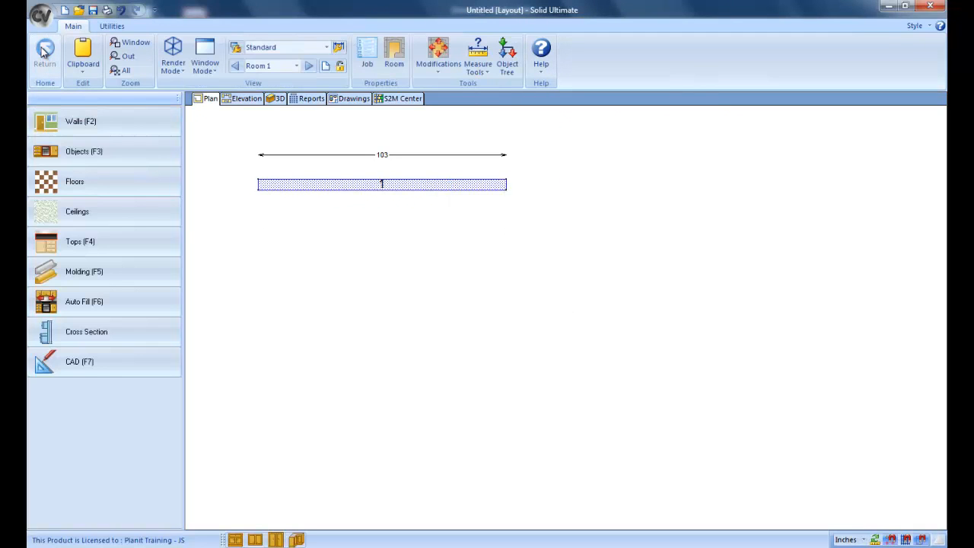
pyautogui.click(98, 150)
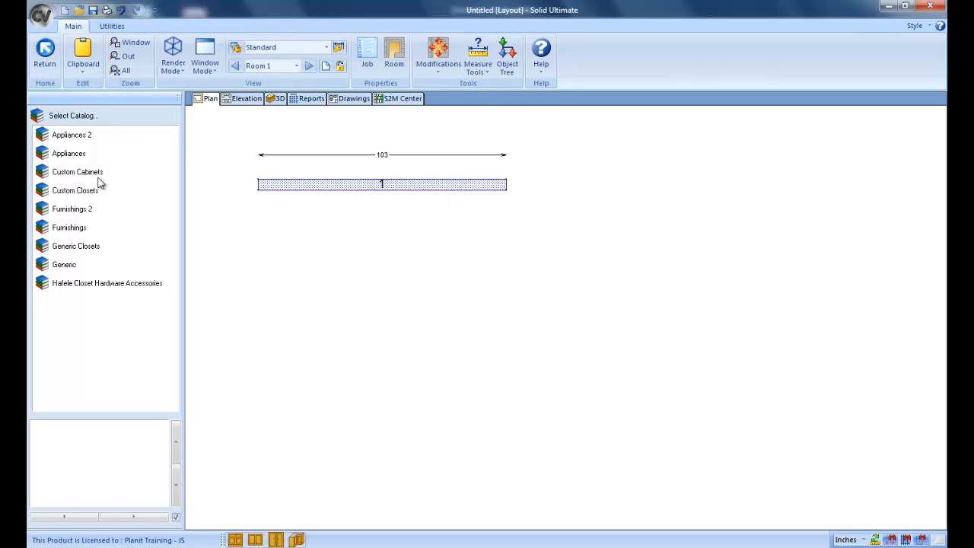
pyautogui.click(63, 265)
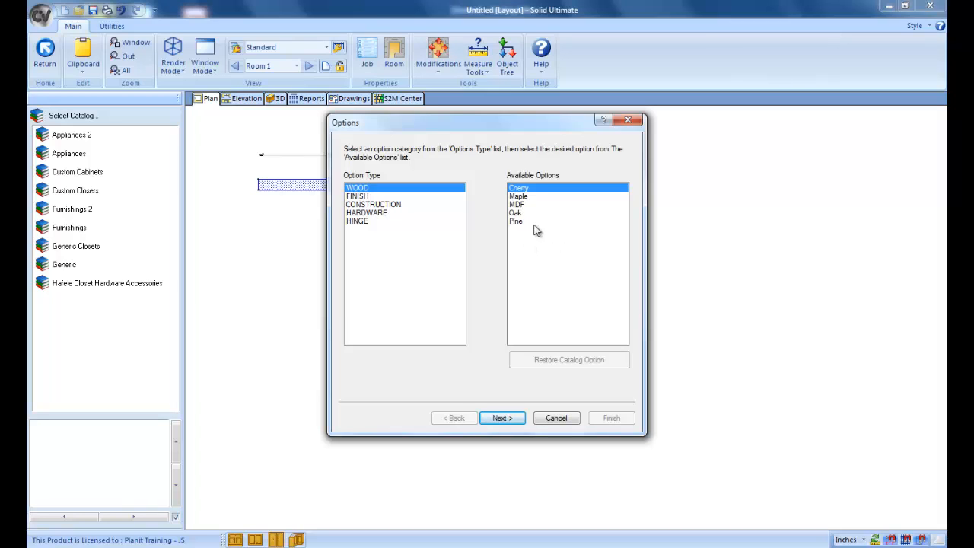
# Review the catalog's finish, construction, hardware and hinge options, and set the wood option to Pine.
pyautogui.click(365, 196)
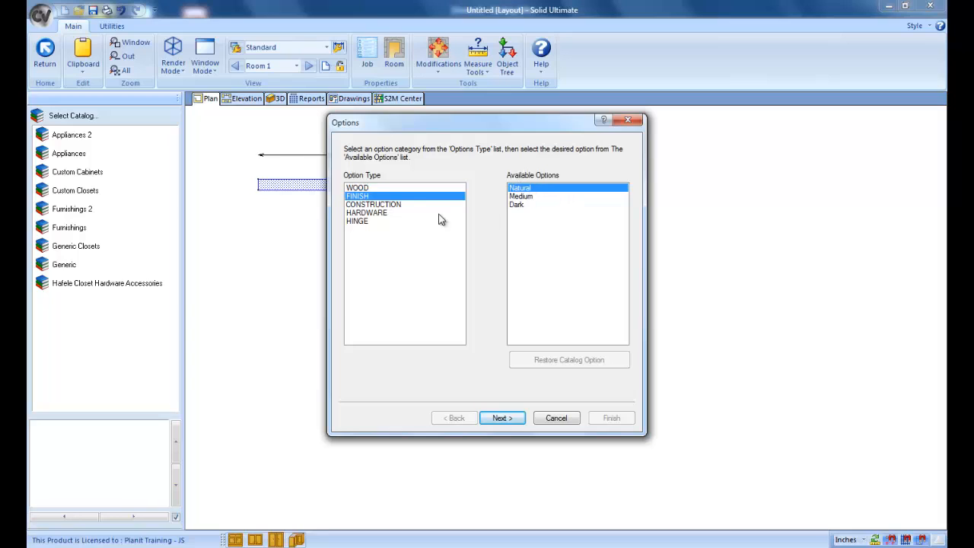
pyautogui.click(395, 205)
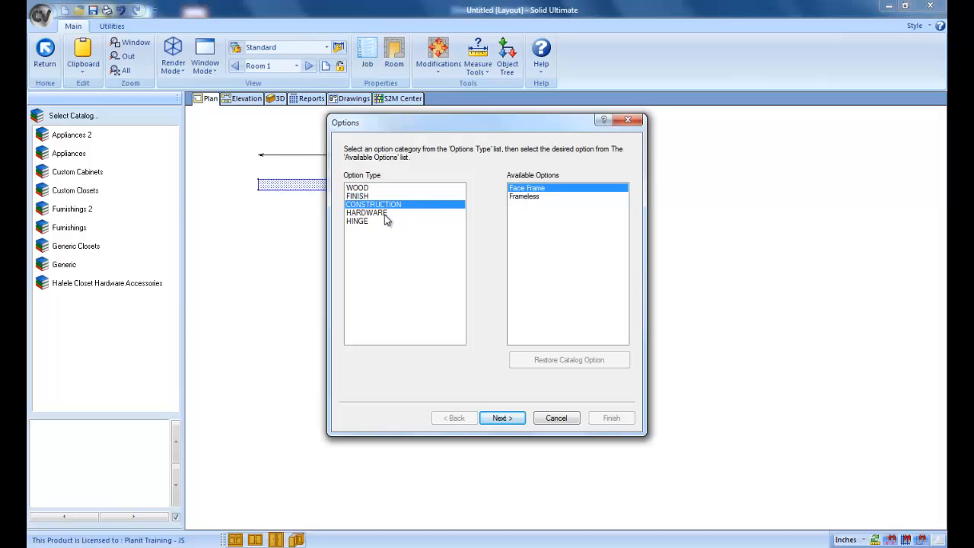
pyautogui.click(385, 214)
pyautogui.click(366, 222)
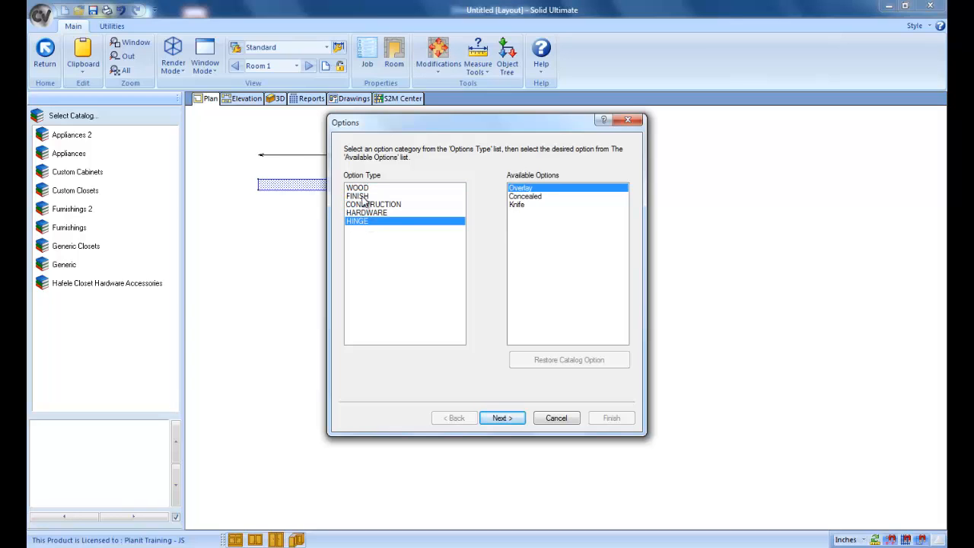
pyautogui.click(367, 189)
pyautogui.click(515, 220)
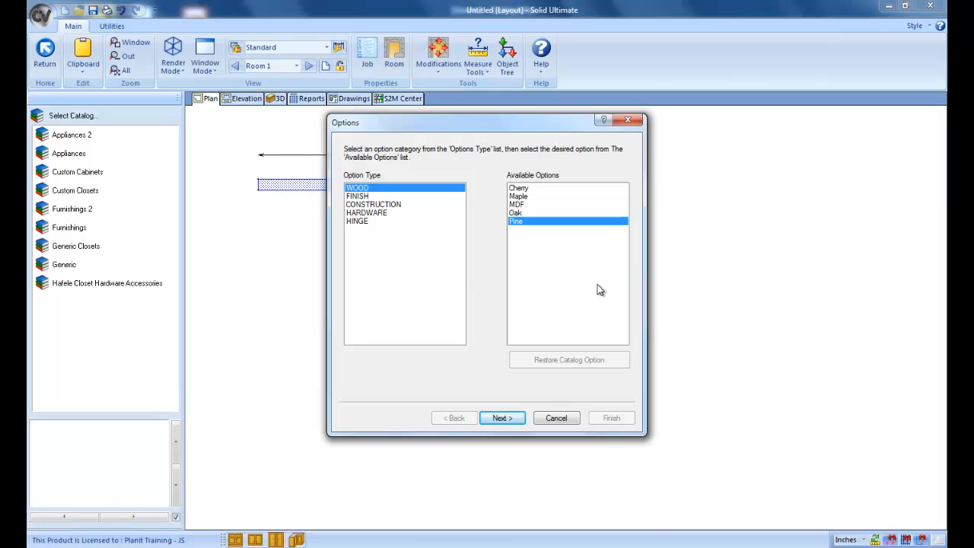
# Check the available base door styles, keep SQUARE FLAT PANEL, and complete the catalog's door setup.
pyautogui.click(501, 417)
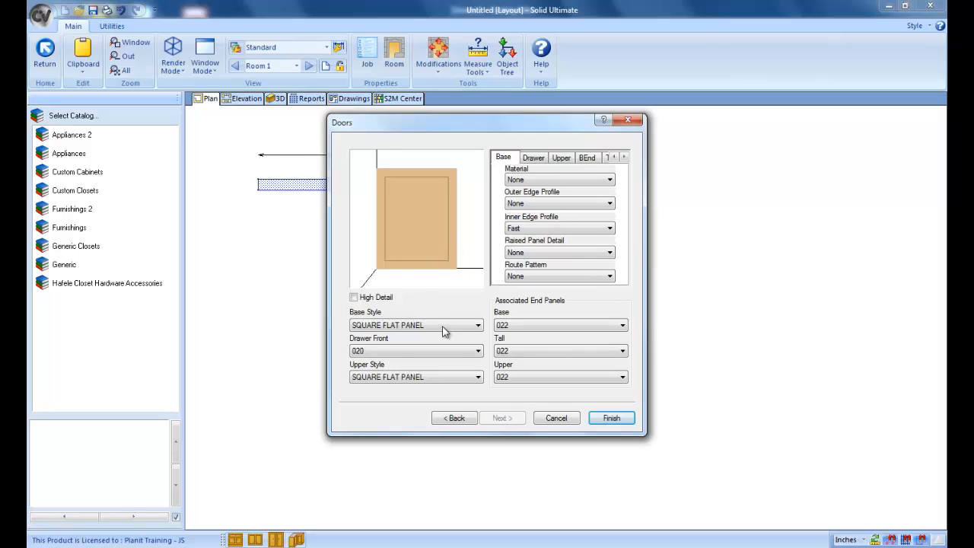
pyautogui.click(478, 327)
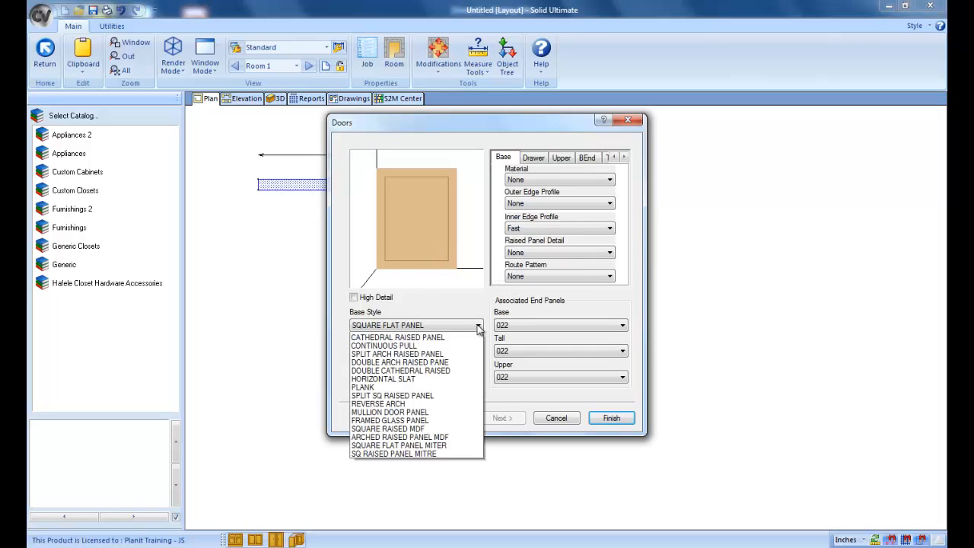
pyautogui.click(478, 343)
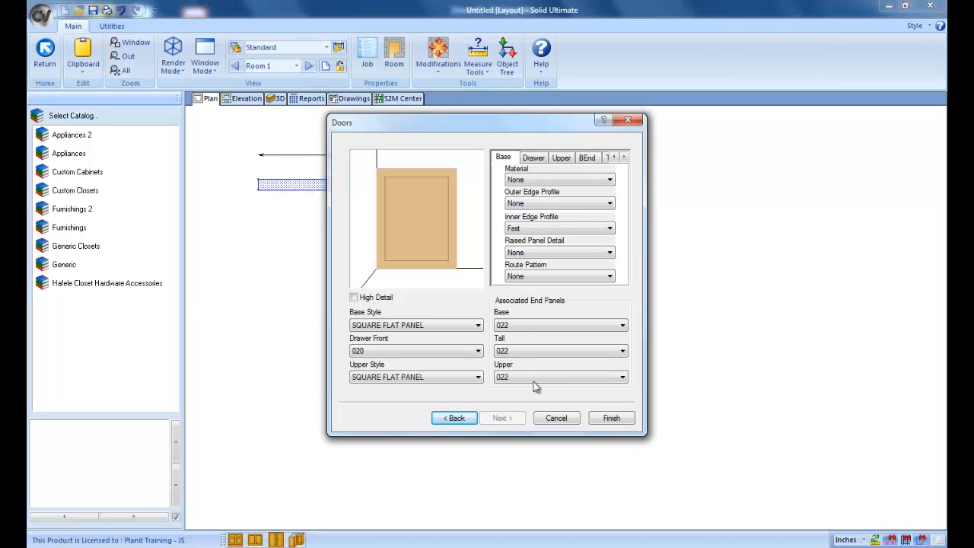
pyautogui.click(609, 418)
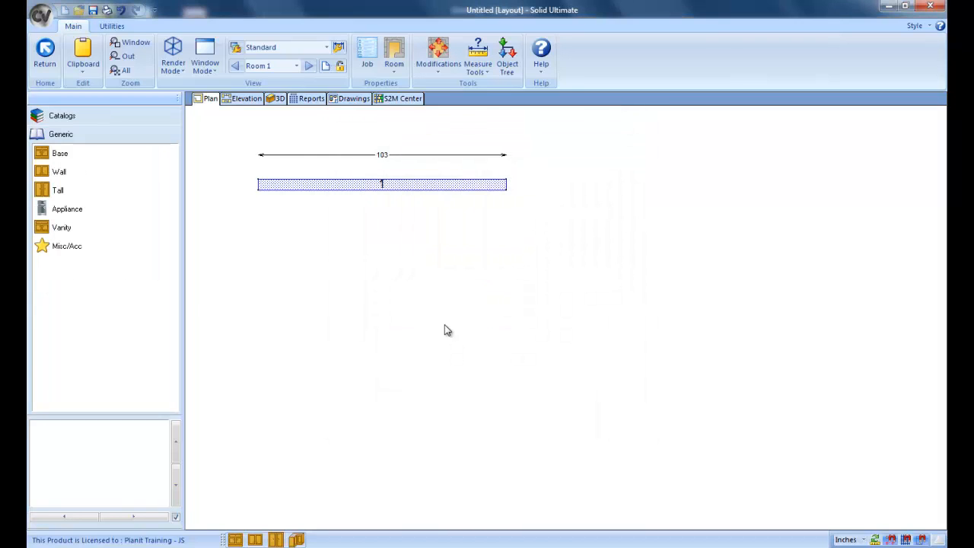
# Place a 30" high W1530R single door wall cabinet on the wall, about 33 inches from its left end.
pyautogui.click(109, 176)
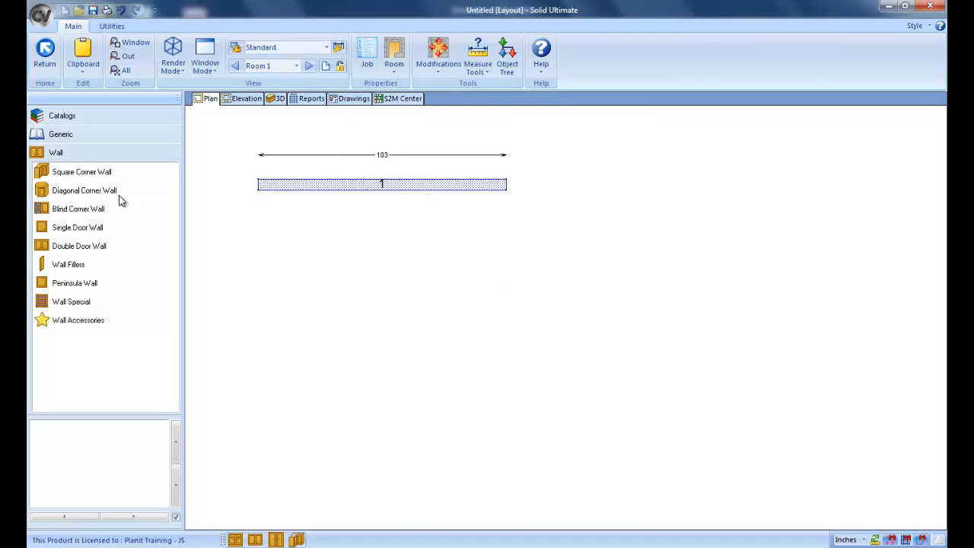
pyautogui.click(124, 226)
pyautogui.click(125, 232)
pyautogui.click(123, 245)
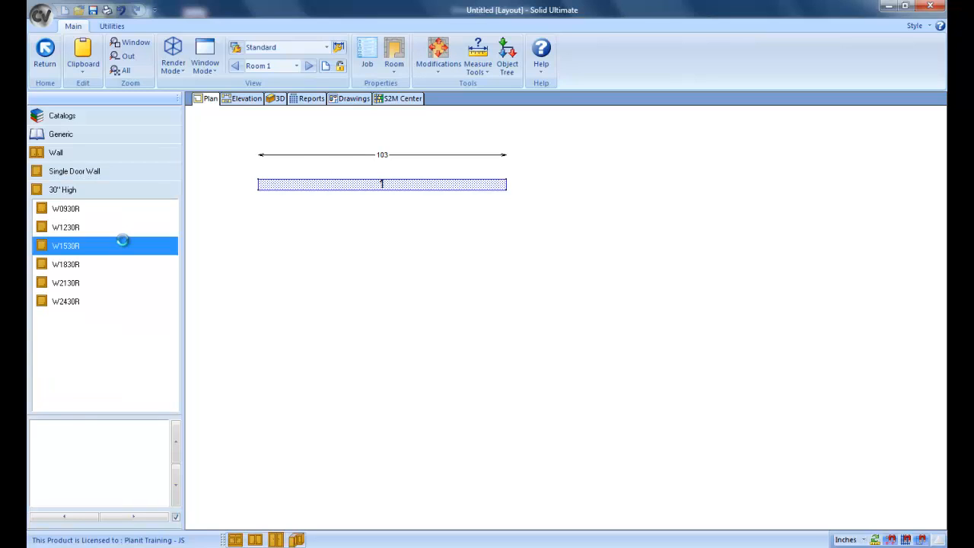
pyautogui.click(352, 229)
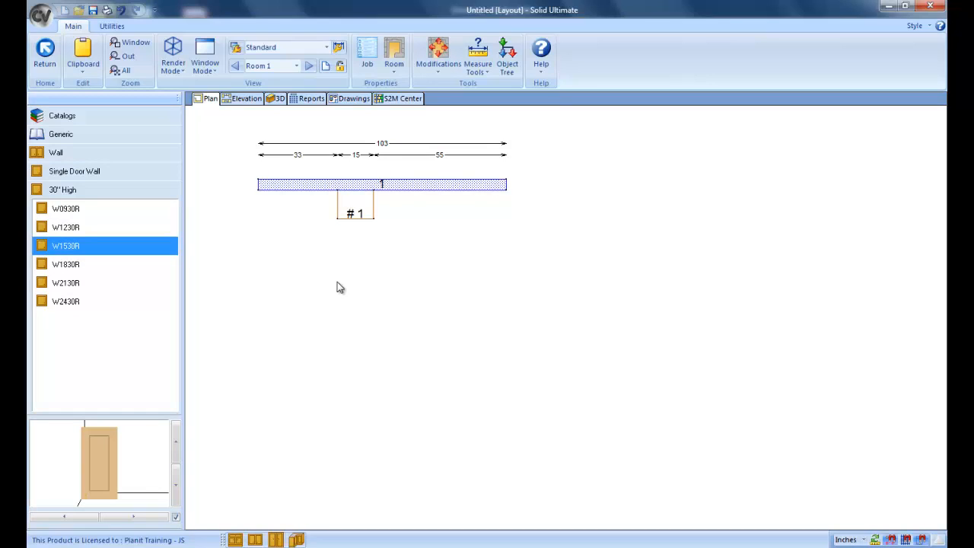
# Examine the Generic catalog's options through the room properties and from the catalog itself, without changing them.
pyautogui.click(392, 75)
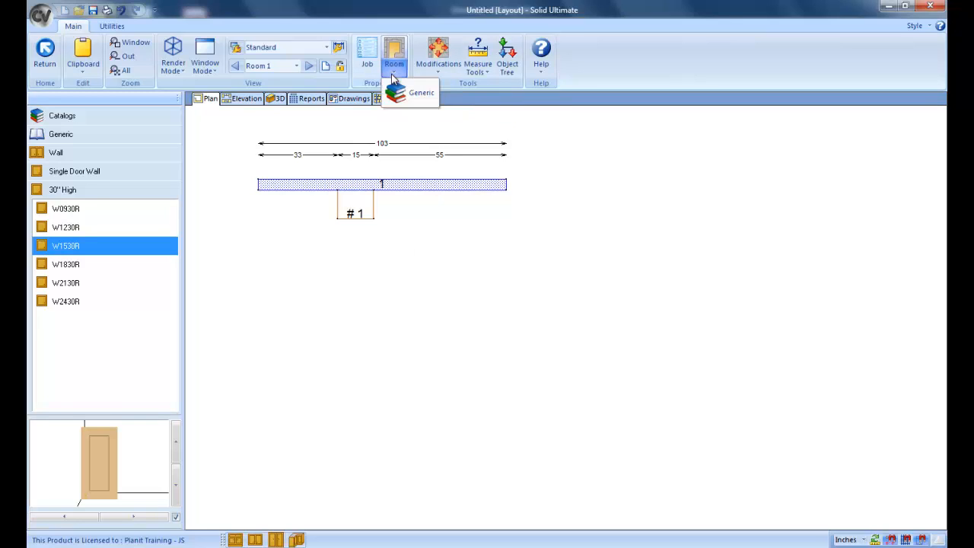
pyautogui.moveTo(417, 97)
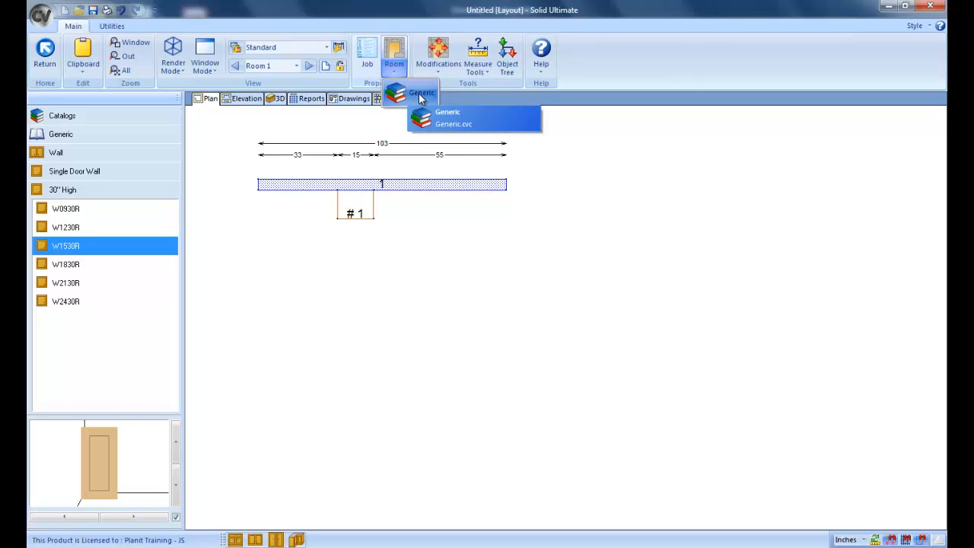
pyautogui.click(421, 98)
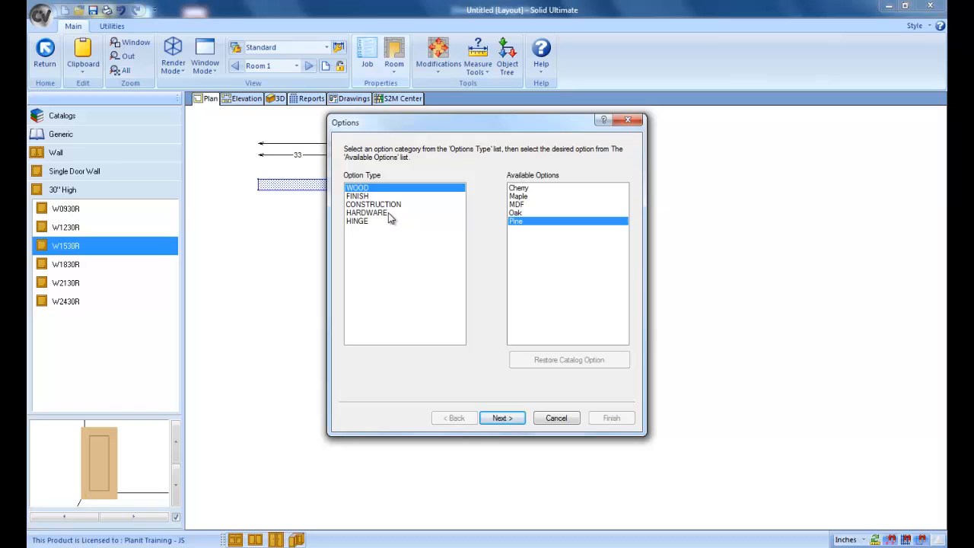
pyautogui.click(553, 419)
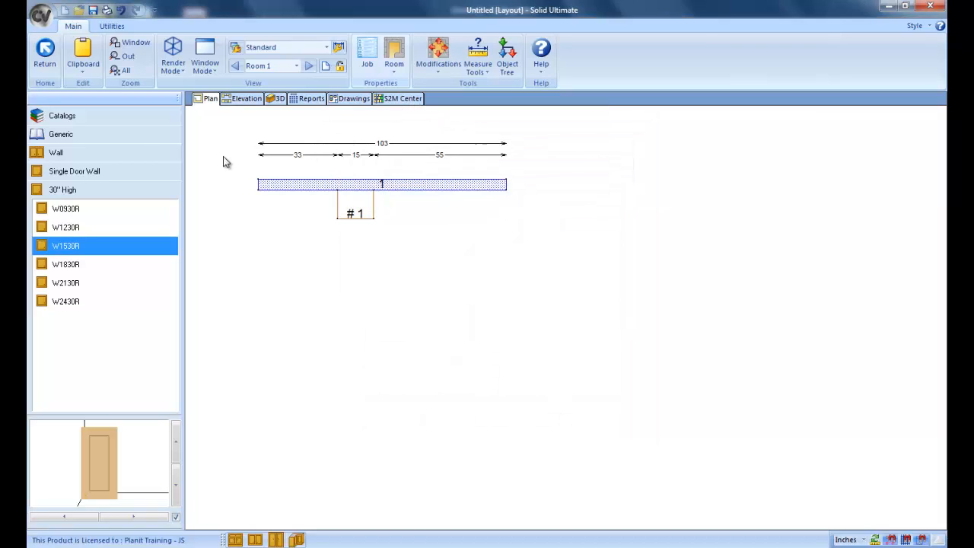
pyautogui.rightClick(103, 135)
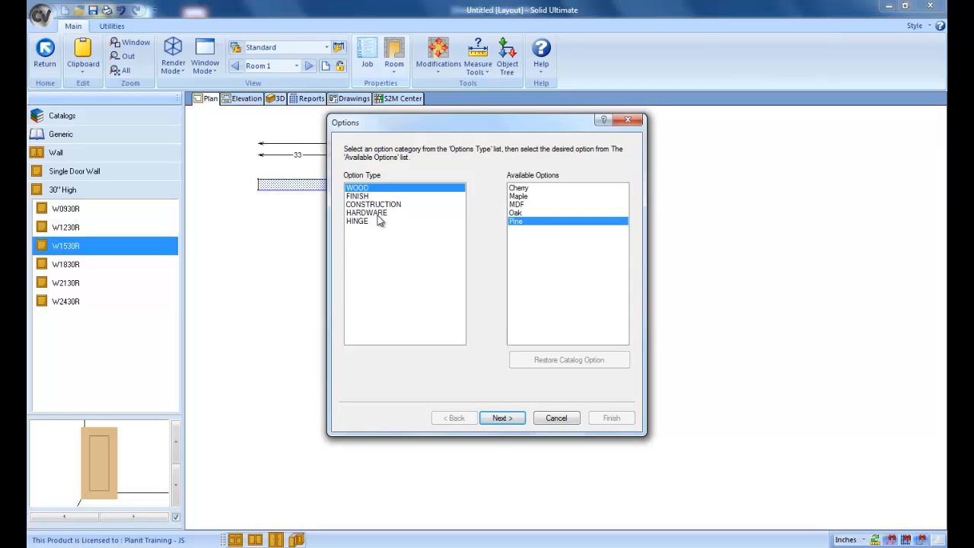
pyautogui.click(556, 418)
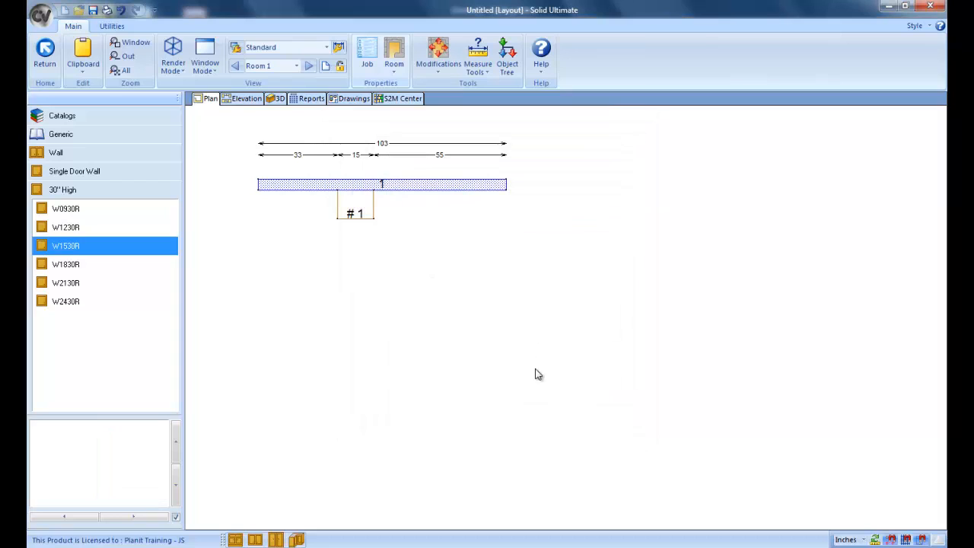
# Examine the option types in the W1530R cabinet's assembly properties and leave them unchanged.
pyautogui.rightClick(364, 207)
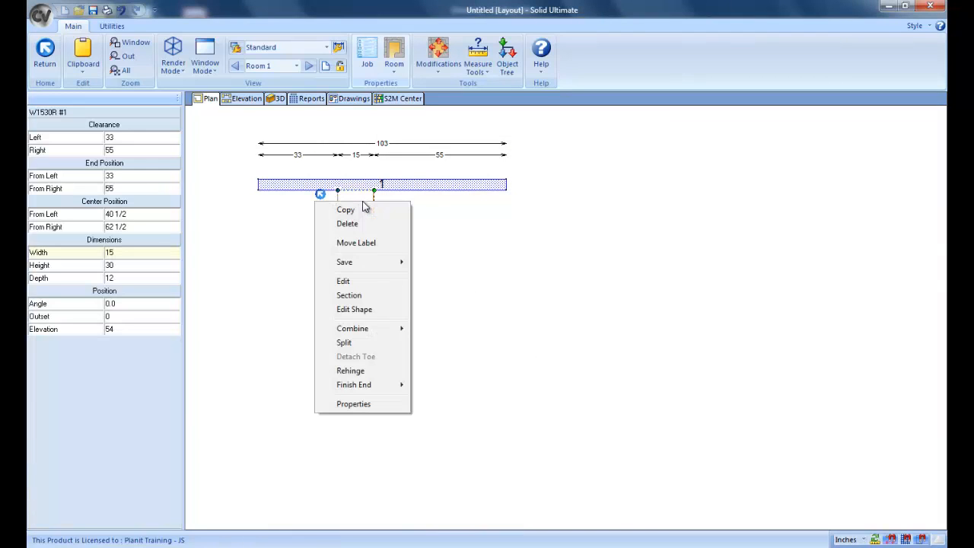
pyautogui.click(353, 404)
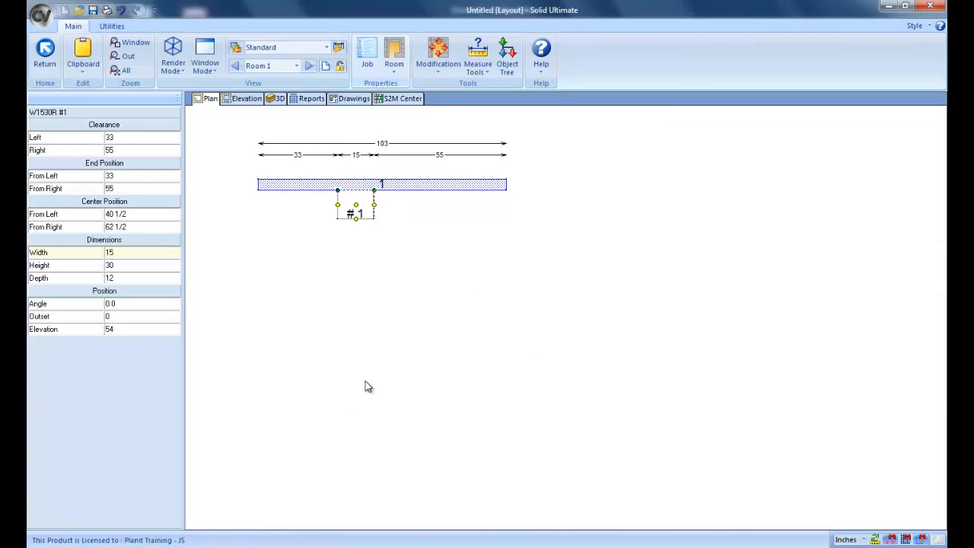
pyautogui.click(447, 146)
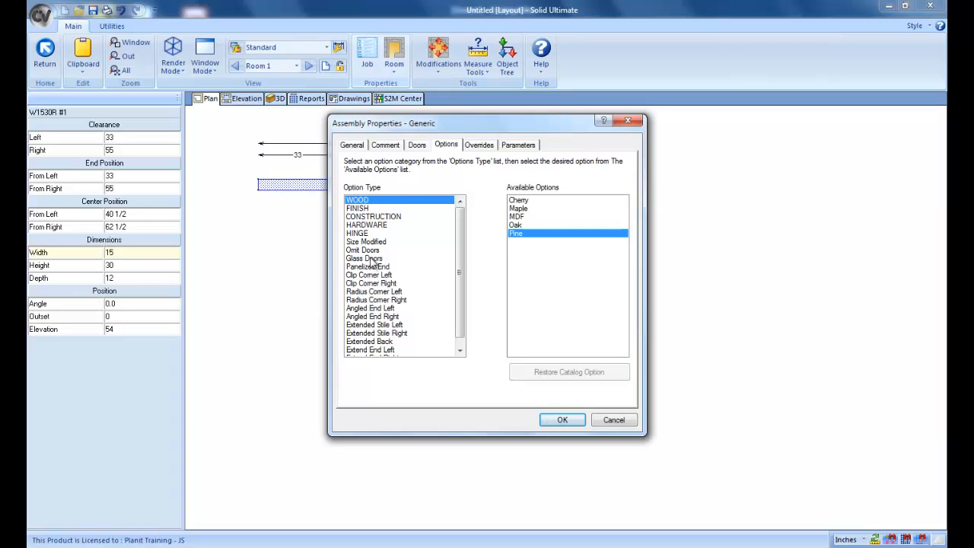
pyautogui.click(614, 420)
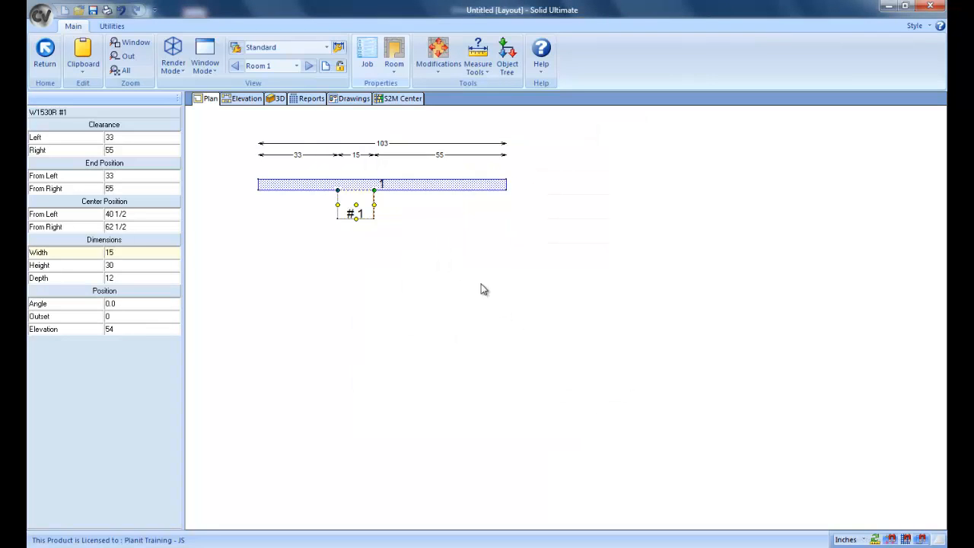
# Inspect the W1530R cabinet with its door in the 3D assembly view and return to the plan.
pyautogui.doubleClick(368, 216)
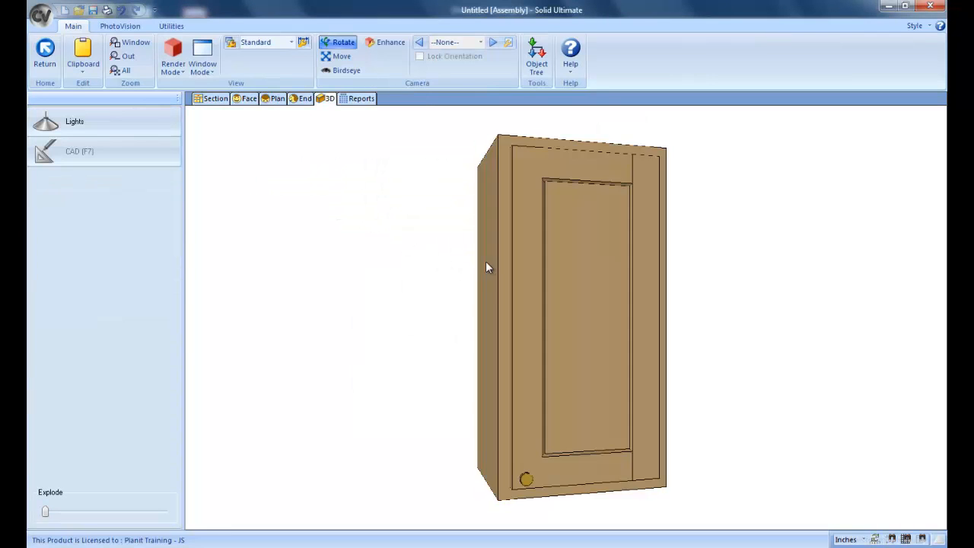
pyautogui.click(45, 54)
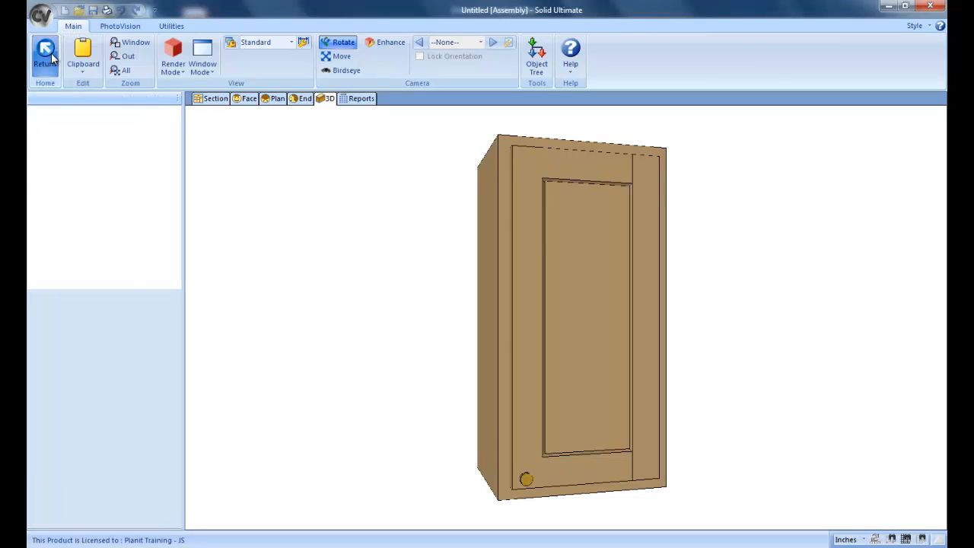
pyautogui.click(509, 315)
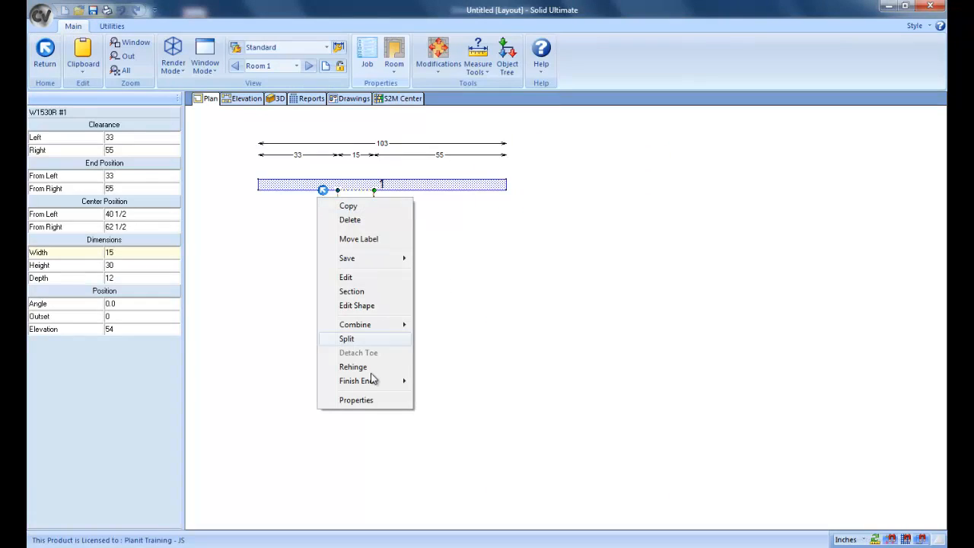
# Apply the Omit Doors option to the W1530R cabinet in its assembly properties.
pyautogui.click(358, 399)
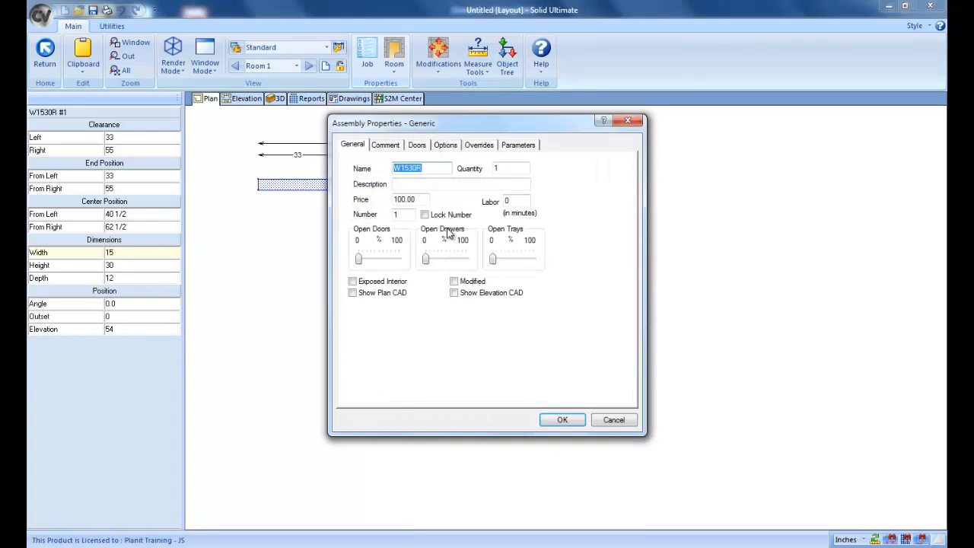
pyautogui.click(446, 146)
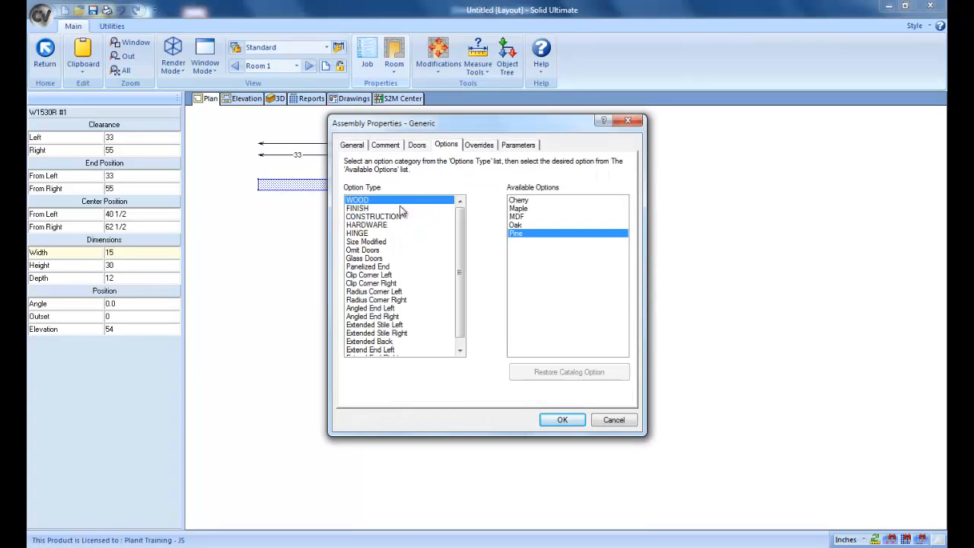
pyautogui.click(370, 251)
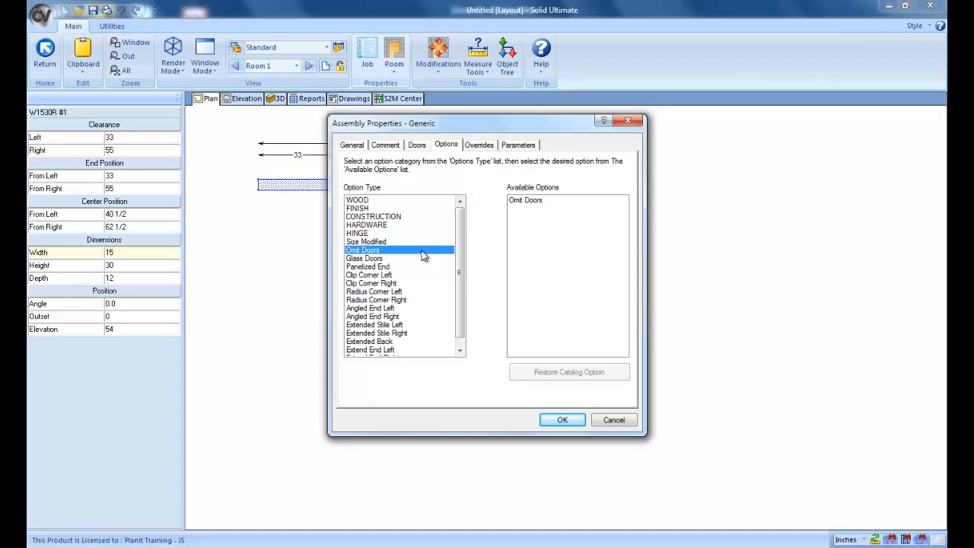
pyautogui.click(525, 200)
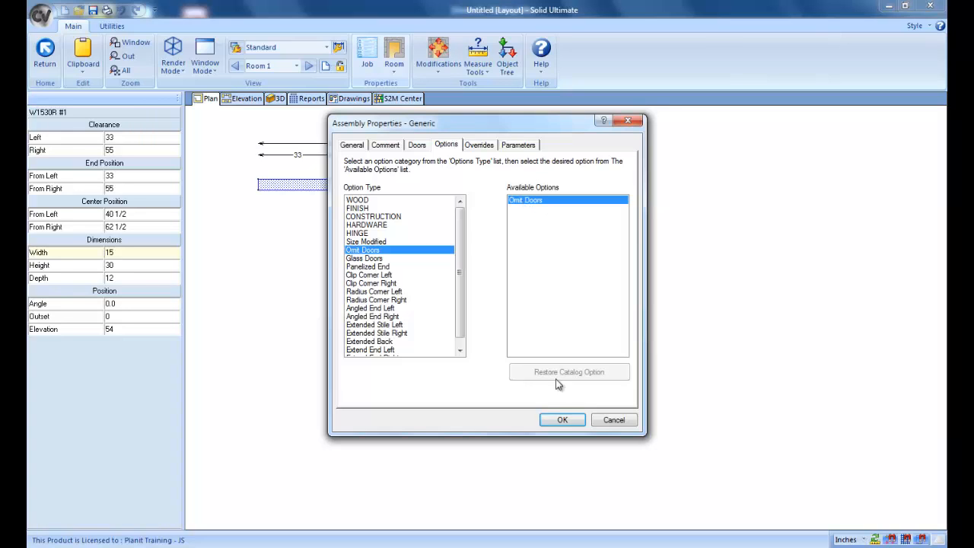
pyautogui.click(560, 420)
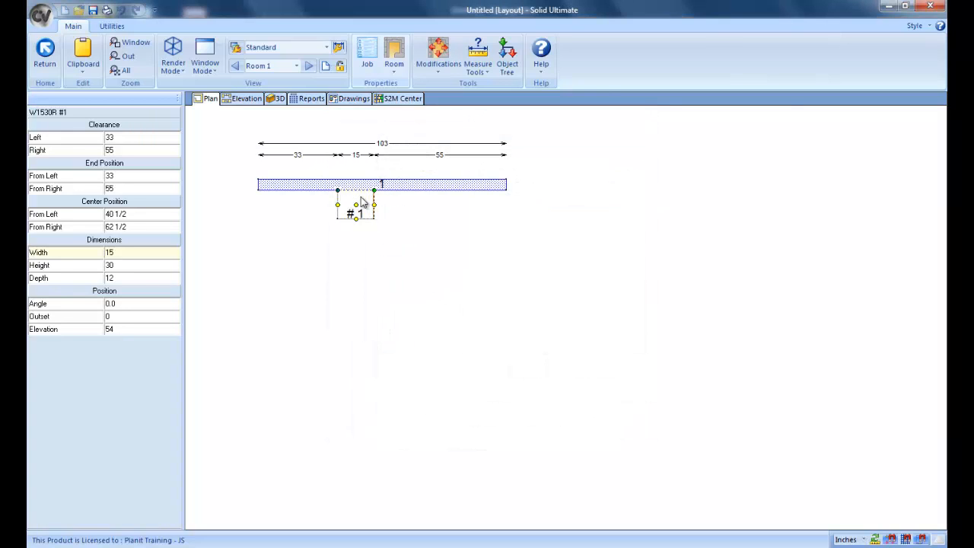
# Inspect the cabinet's open front and interior from both sides in the 3D assembly view.
pyautogui.doubleClick(362, 200)
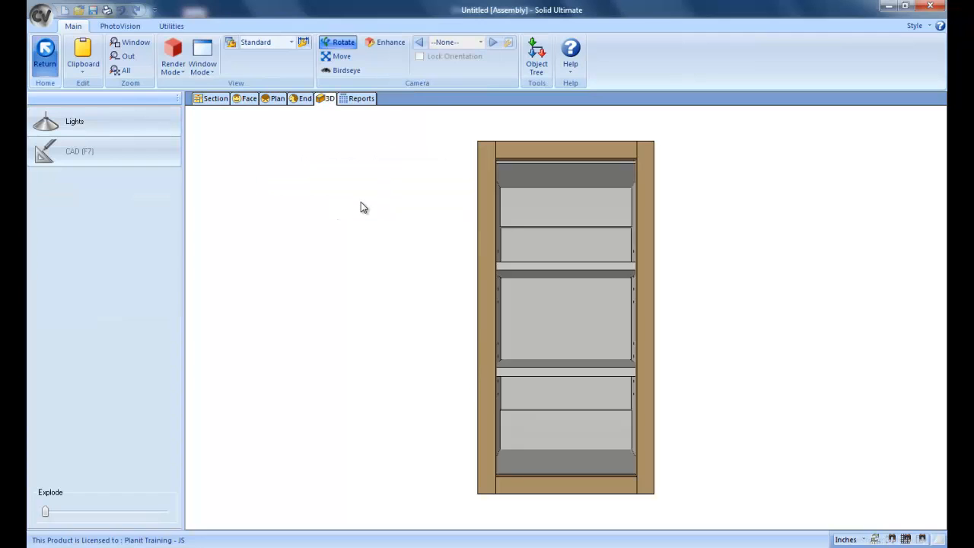
pyautogui.moveTo(361, 202); pyautogui.dragTo(462, 275)
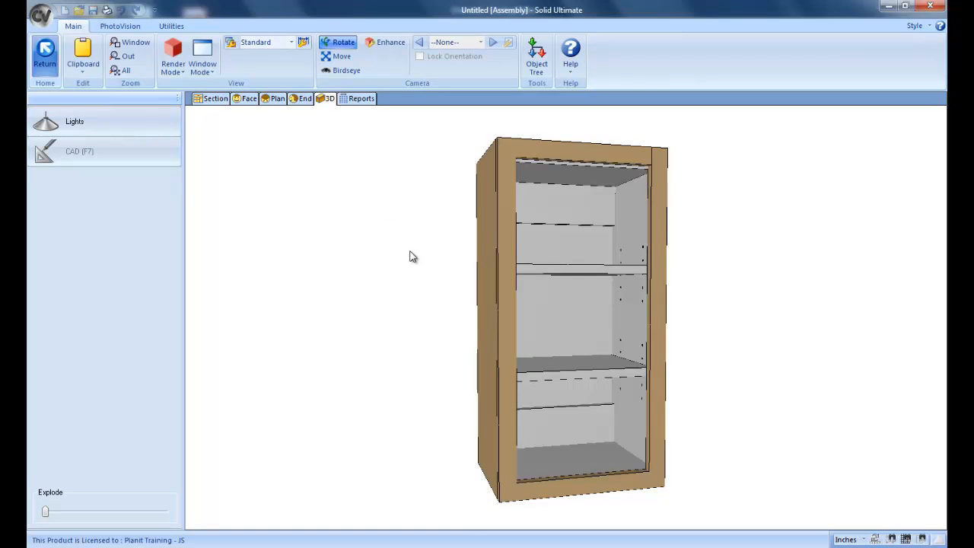
pyautogui.moveTo(431, 261); pyautogui.dragTo(227, 235)
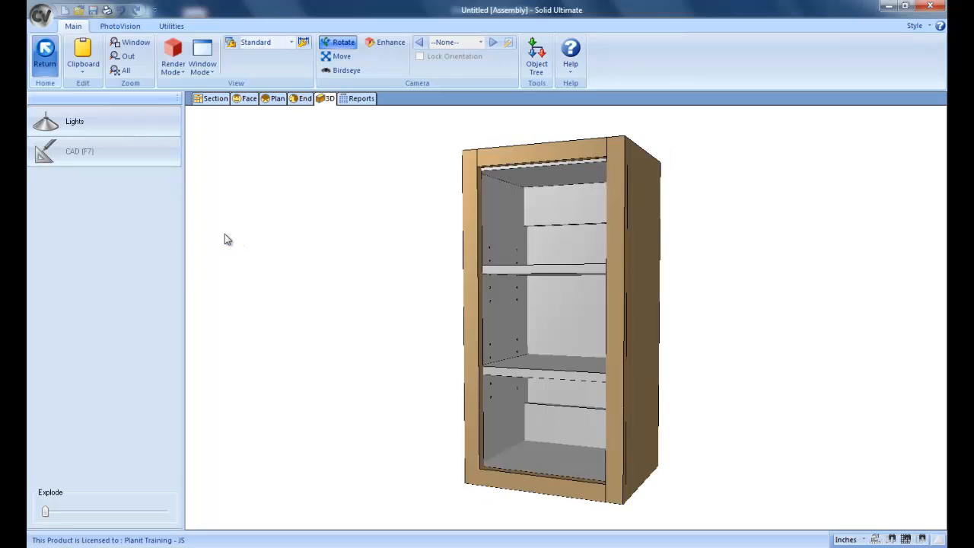
# Return from the cabinet assembly to the room layout, answering Yes to the cabinet modification question, and switch to the Catalog Editor.
pyautogui.click(46, 48)
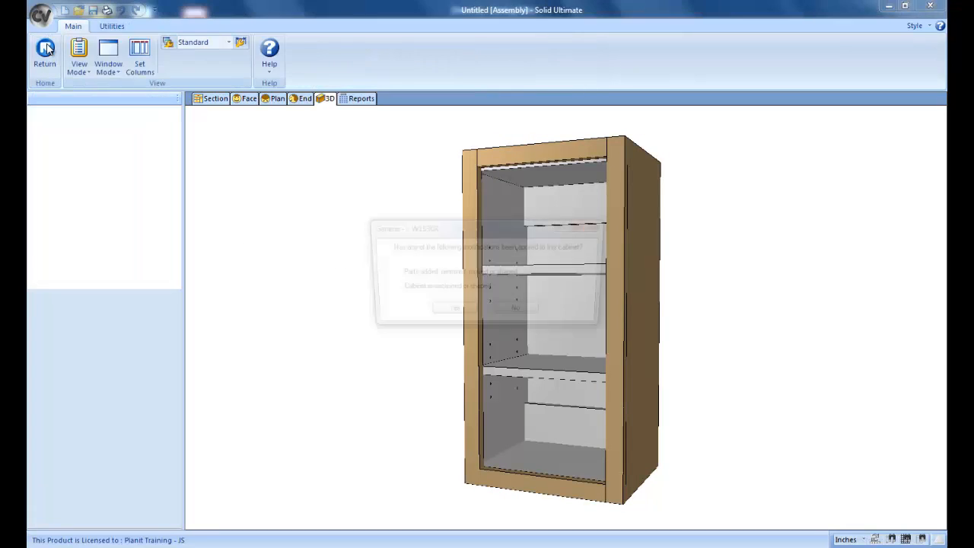
pyautogui.click(448, 315)
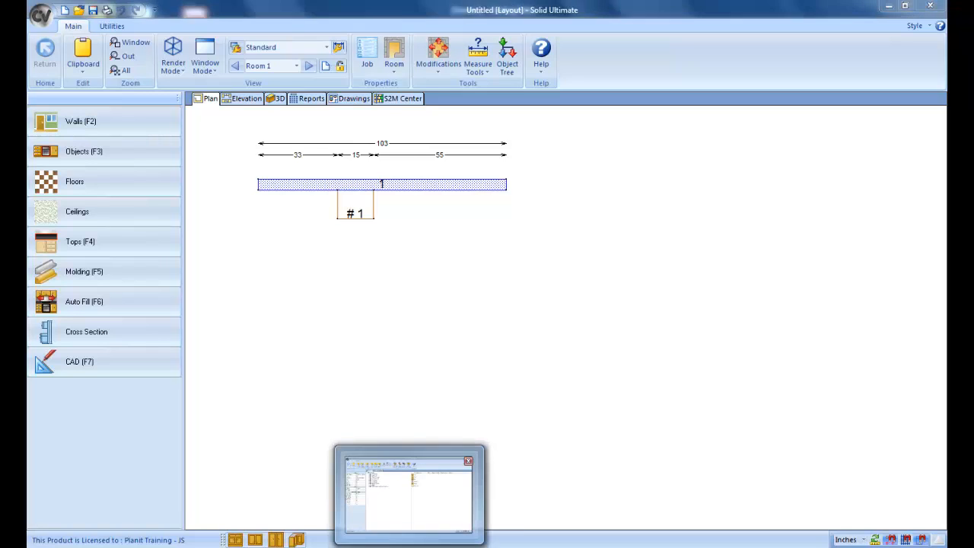
pyautogui.click(418, 529)
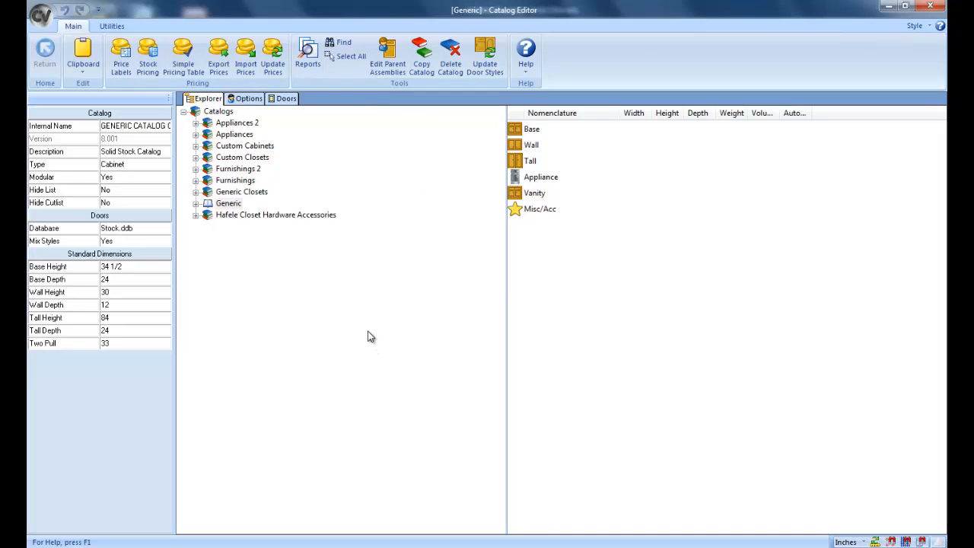
# Examine the catalog utilities and the Generic catalog's option types, and return to the catalog list.
pyautogui.click(112, 26)
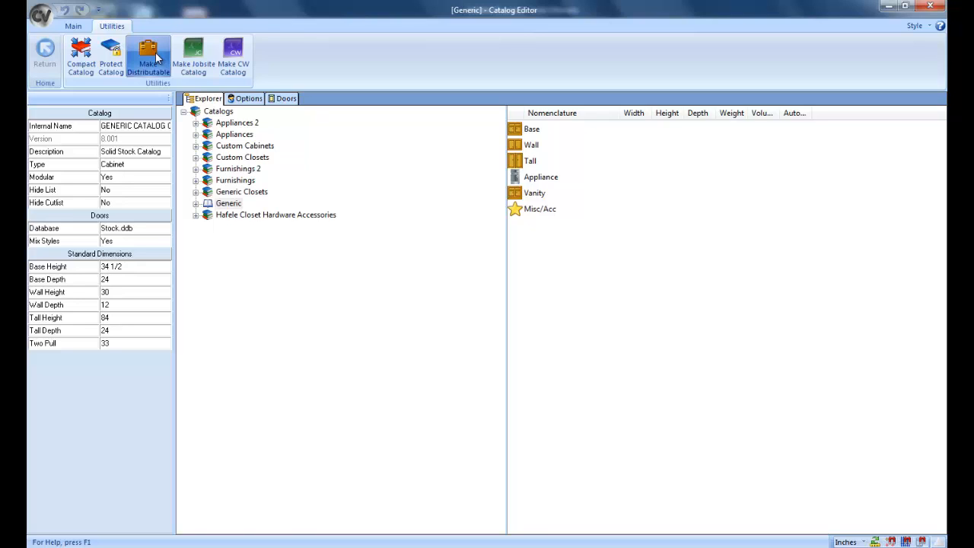
pyautogui.click(247, 99)
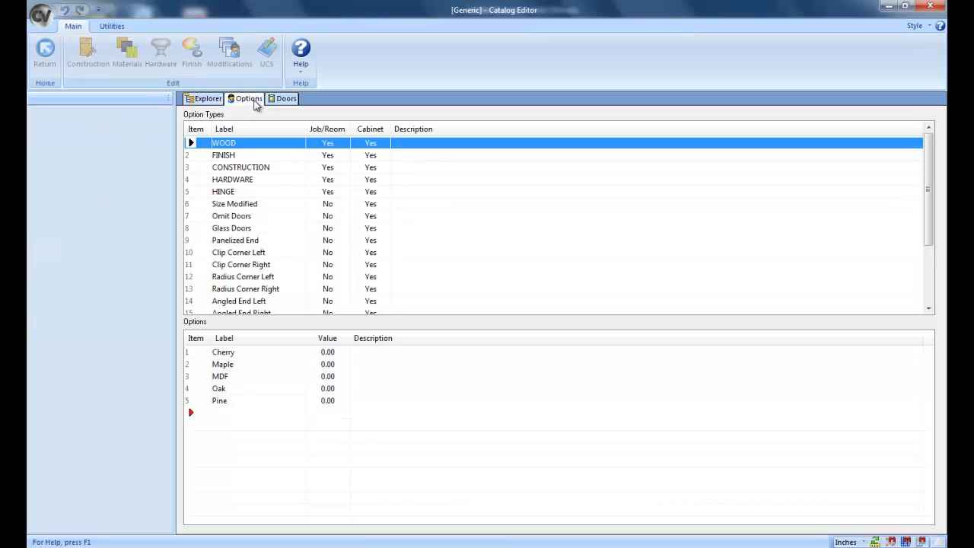
pyautogui.click(215, 102)
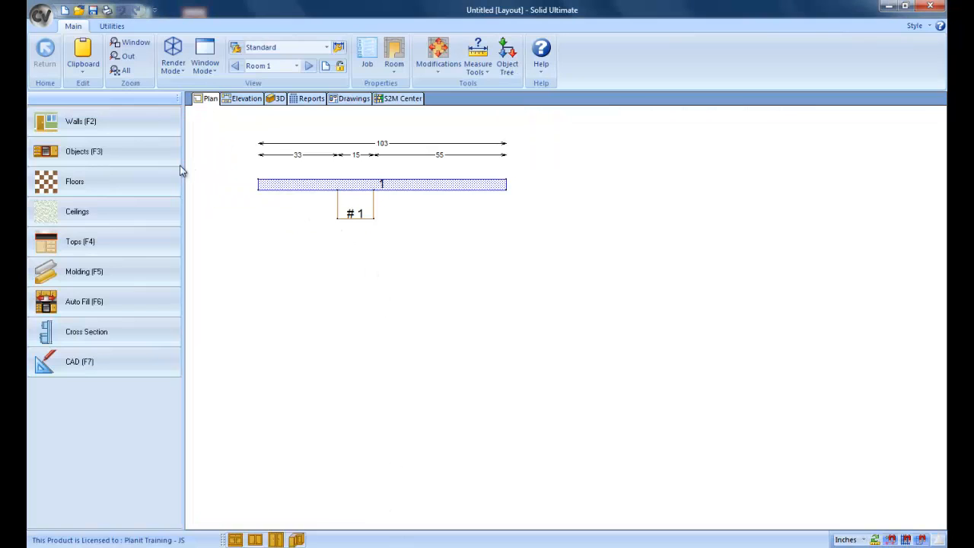
# Switch to the room layout in Solid Ultimate and stretch the W1530R cabinet on wall 1 to a width of 24 inches.
pyautogui.click(358, 202)
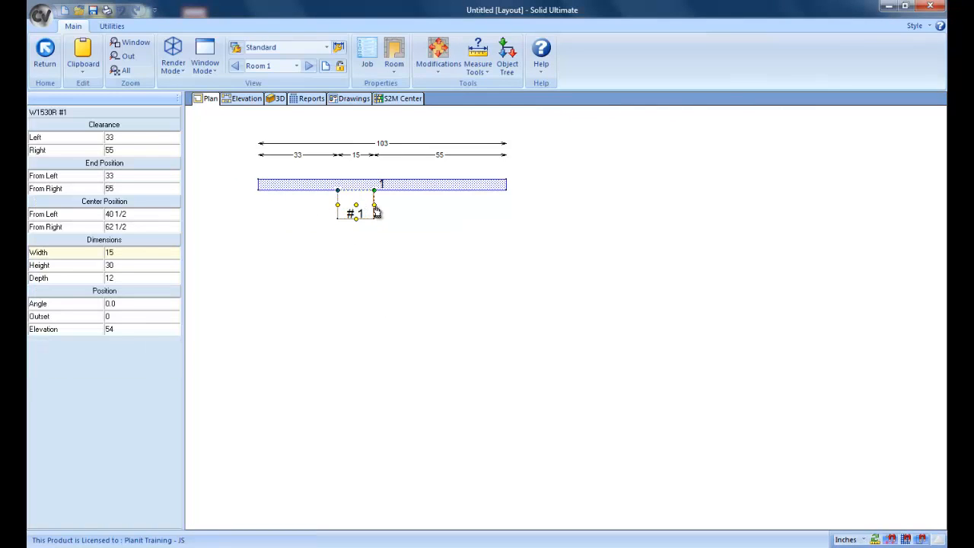
pyautogui.moveTo(376, 210); pyautogui.dragTo(394, 226)
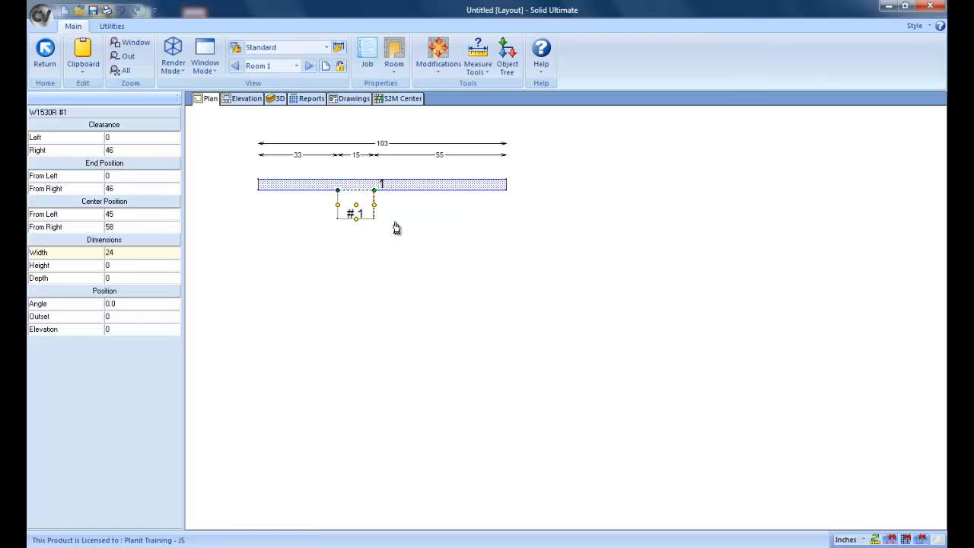
pyautogui.click(403, 325)
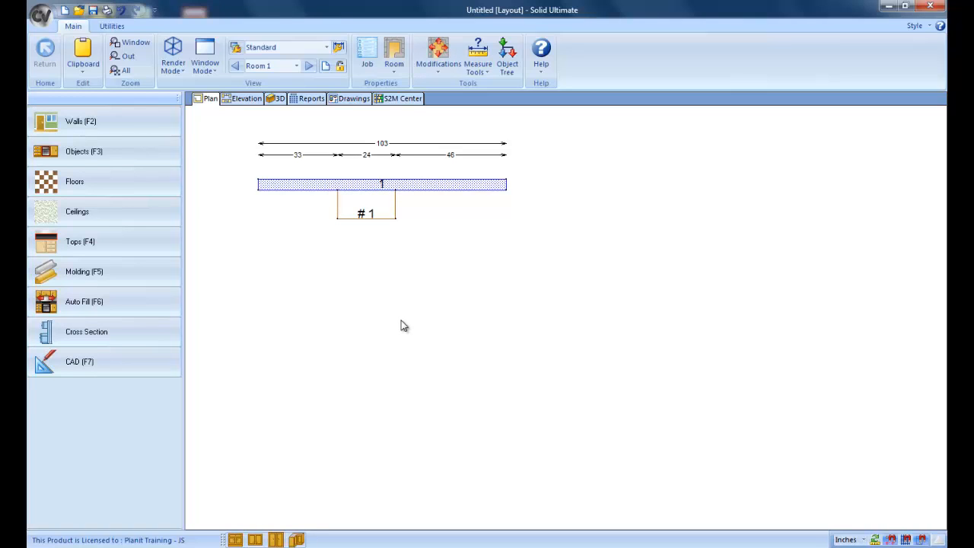
# Examine the Save choices offered for the widened W1530R cabinet in the plan without saving it.
pyautogui.click(356, 205)
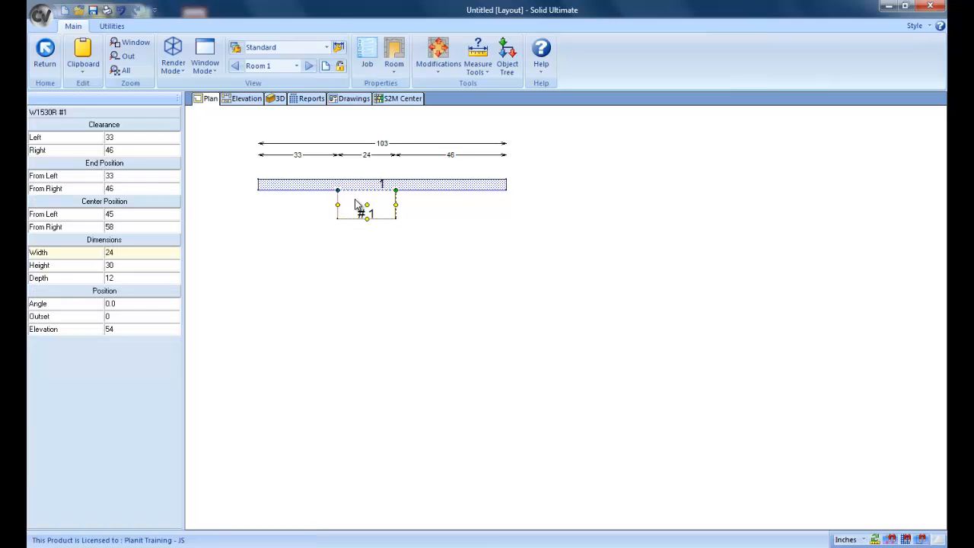
pyautogui.rightClick(310, 196)
pyautogui.moveTo(357, 264)
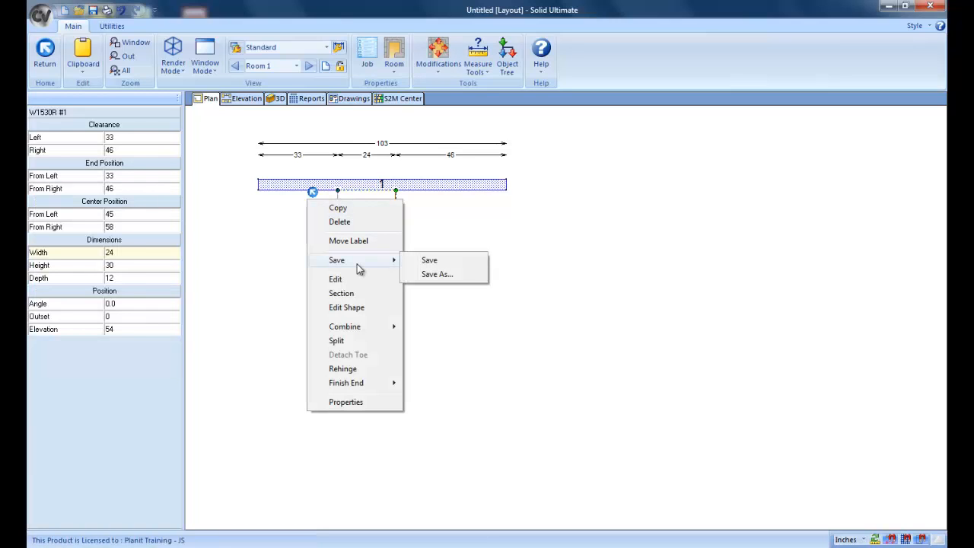
pyautogui.click(426, 307)
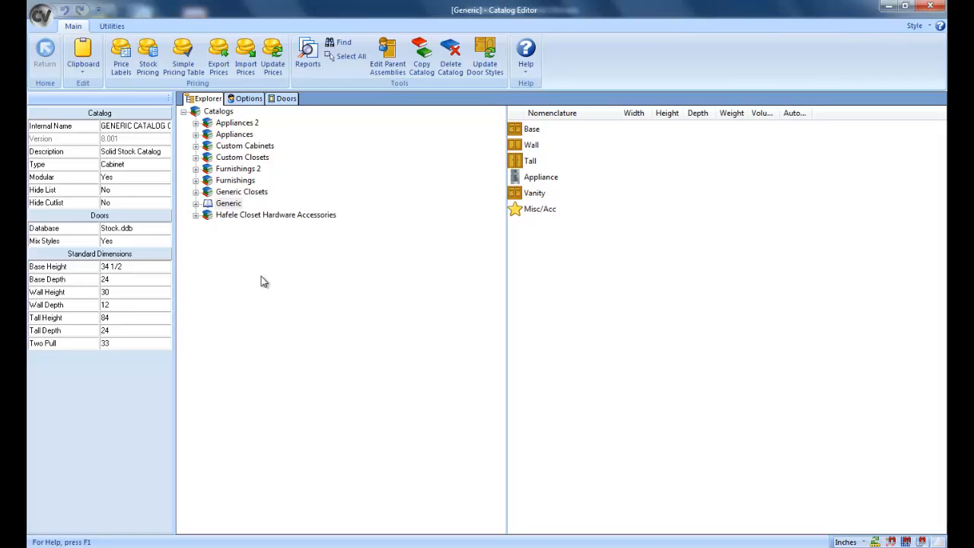
# Switch to the Catalog Editor and examine the catalog utilities and the Generic catalog's price labels, discarding any label changes.
pyautogui.click(114, 25)
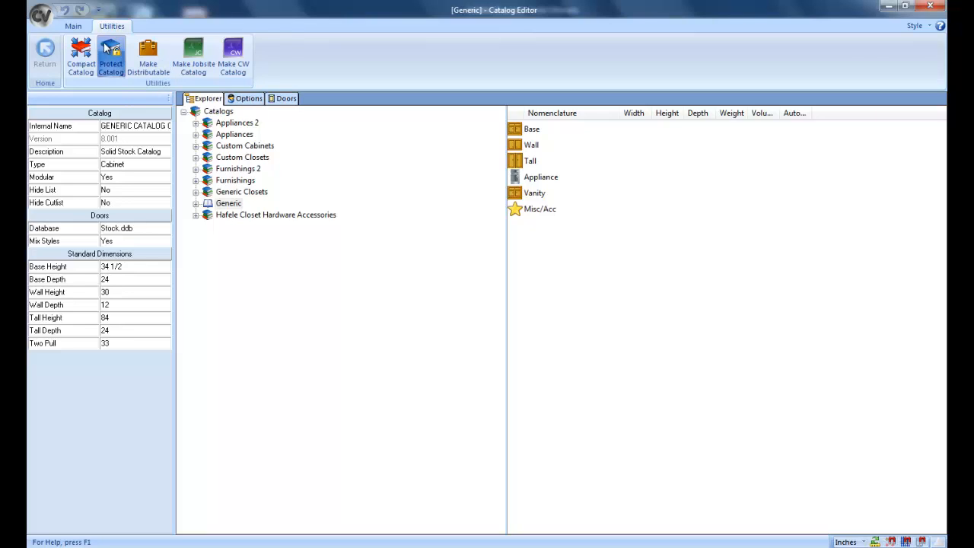
pyautogui.click(73, 26)
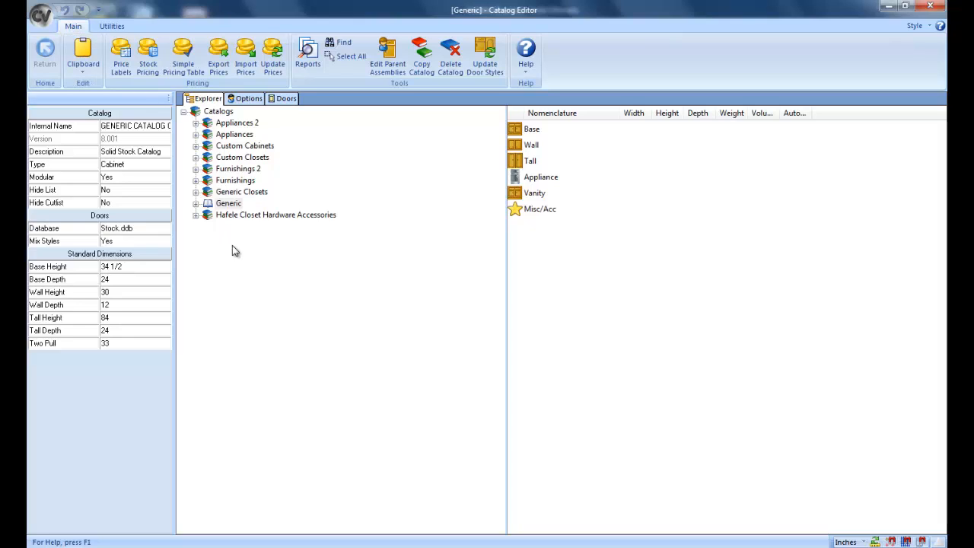
pyautogui.click(123, 59)
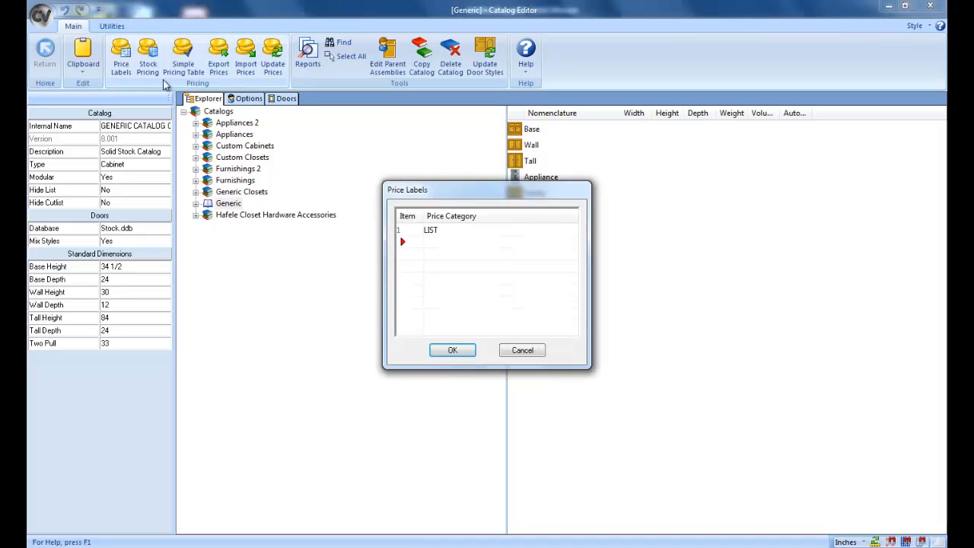
pyautogui.click(445, 242)
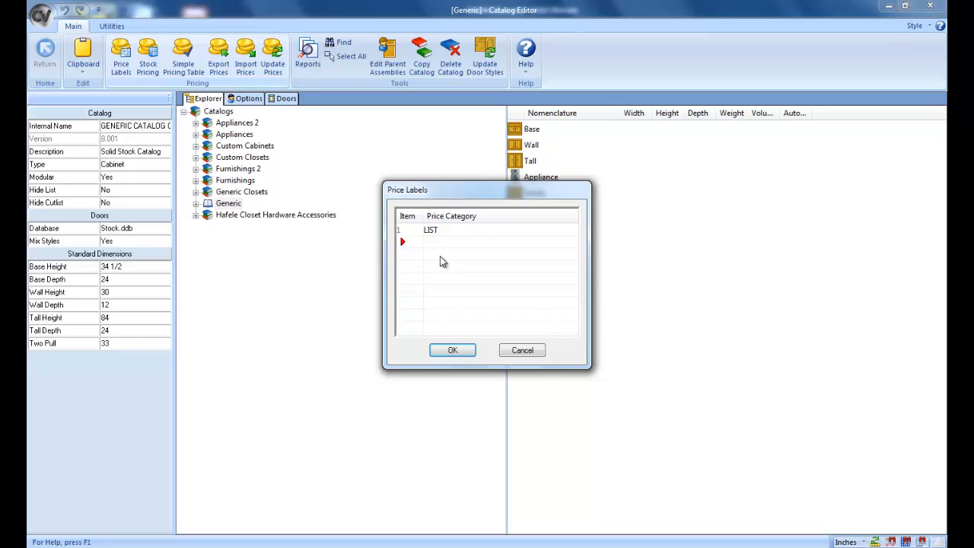
pyautogui.click(439, 256)
pyautogui.click(522, 351)
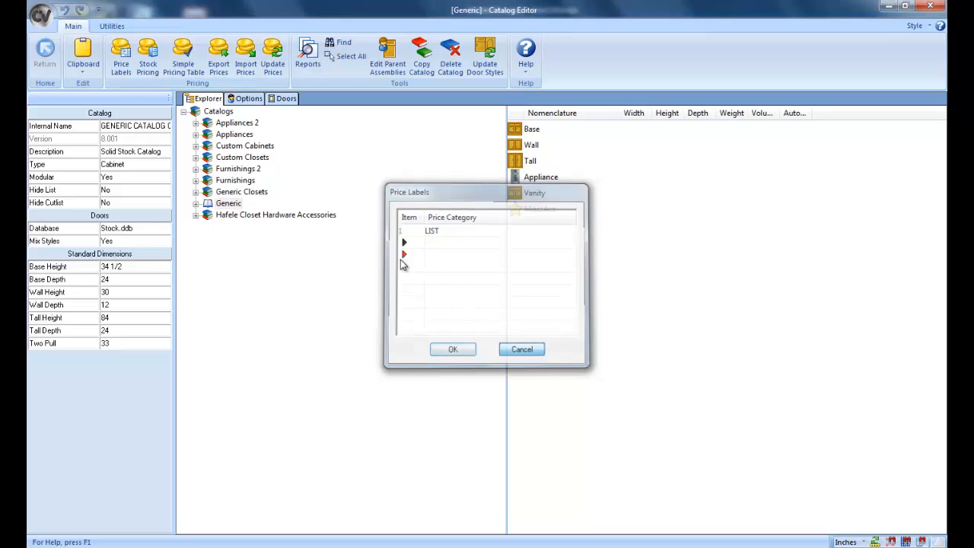
# Examine the Simple Pricing Table for Generic.cvc and the line-by-line stock pricing of the Generic catalog.
pyautogui.click(181, 64)
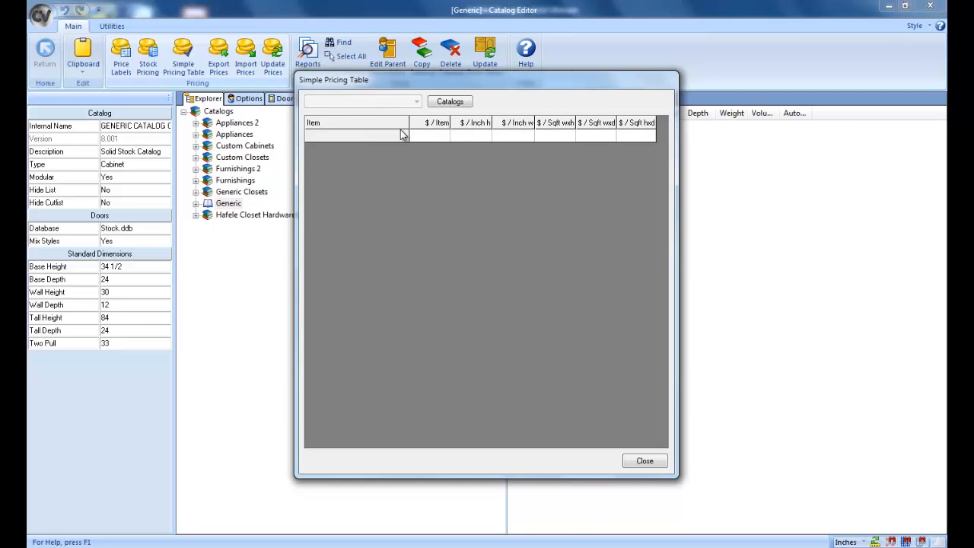
pyautogui.click(441, 103)
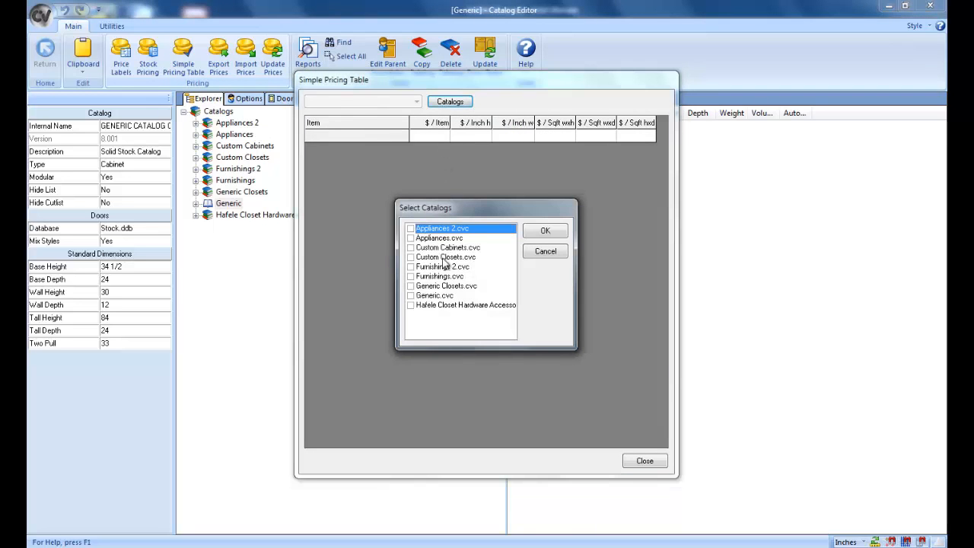
pyautogui.click(411, 296)
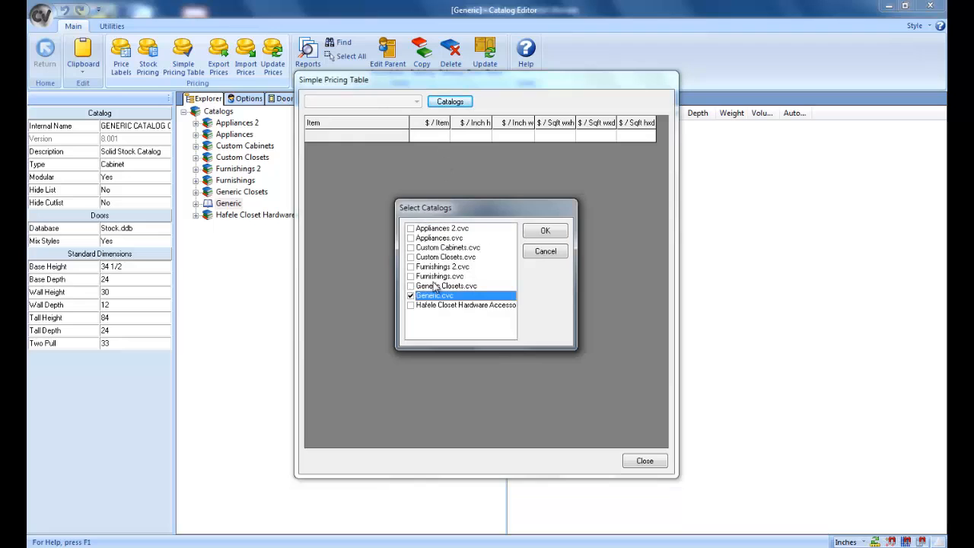
pyautogui.click(545, 230)
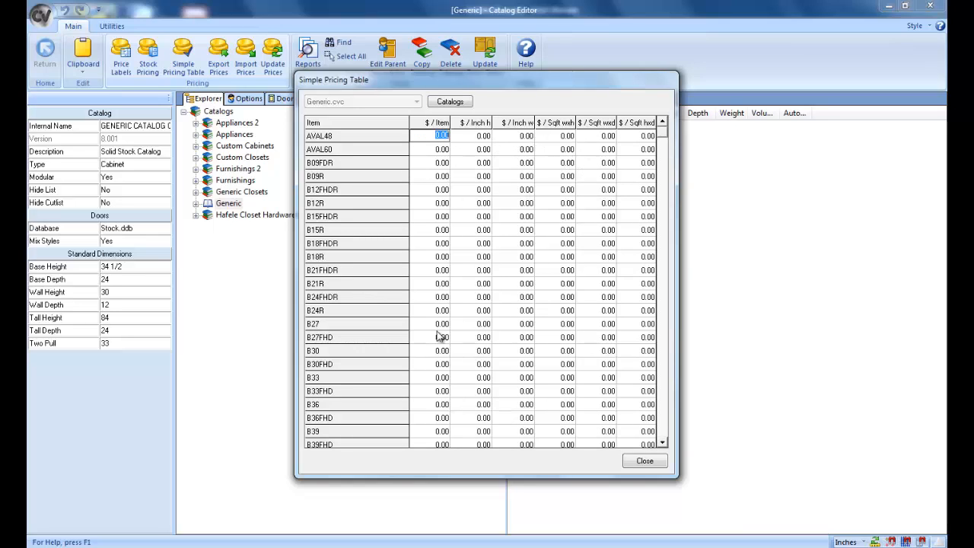
pyautogui.click(641, 462)
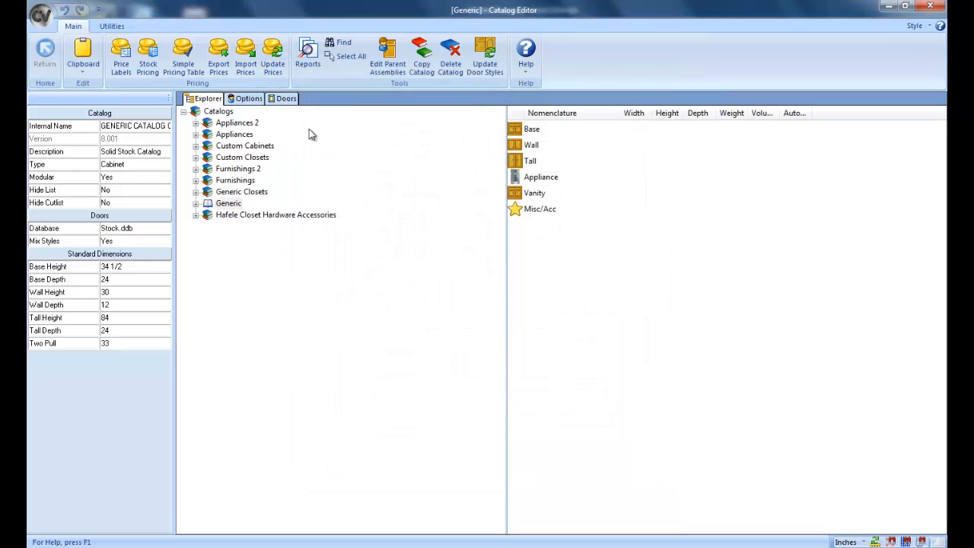
pyautogui.click(147, 67)
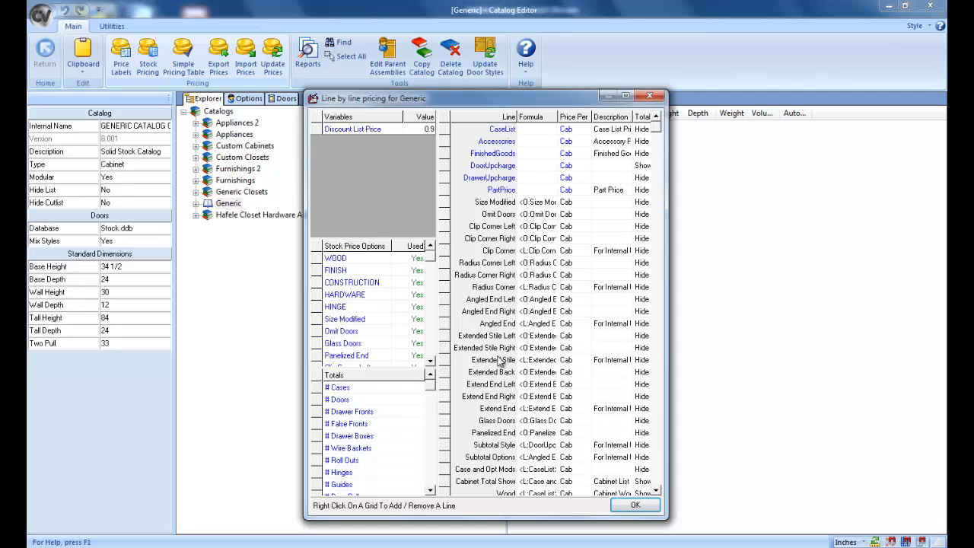
pyautogui.click(620, 506)
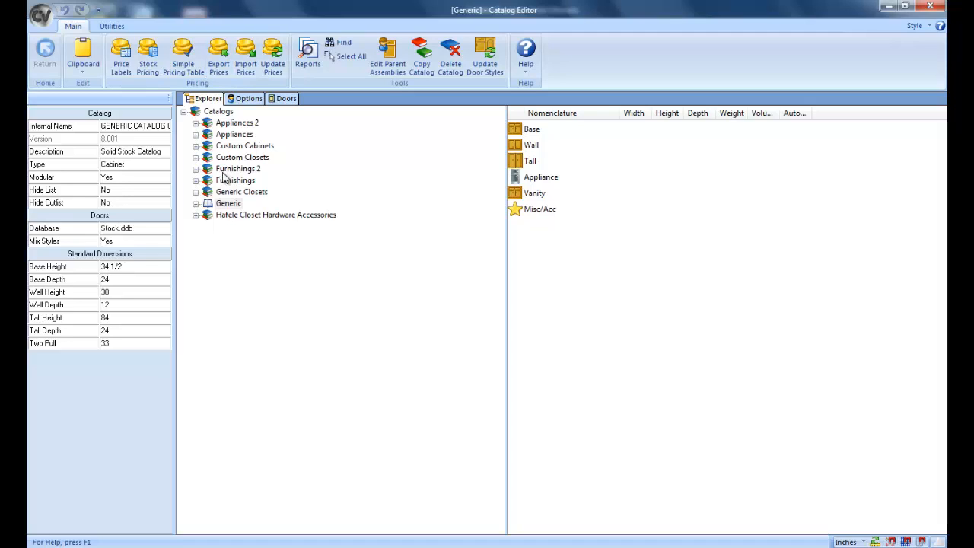
# Examine the Update Prices wizard for the Generic catalog through its price category, rounding and amount pages, and cancel it.
pyautogui.click(228, 207)
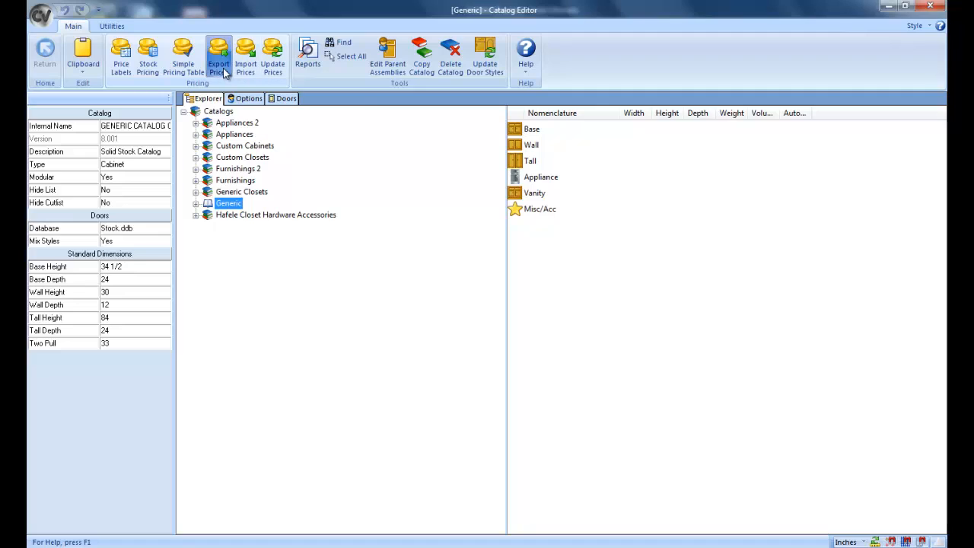
pyautogui.click(244, 68)
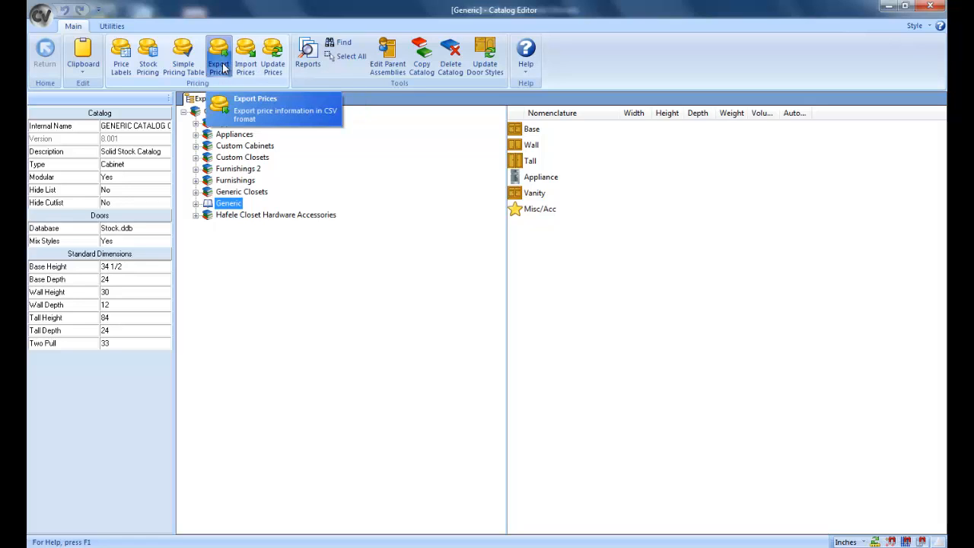
pyautogui.click(272, 67)
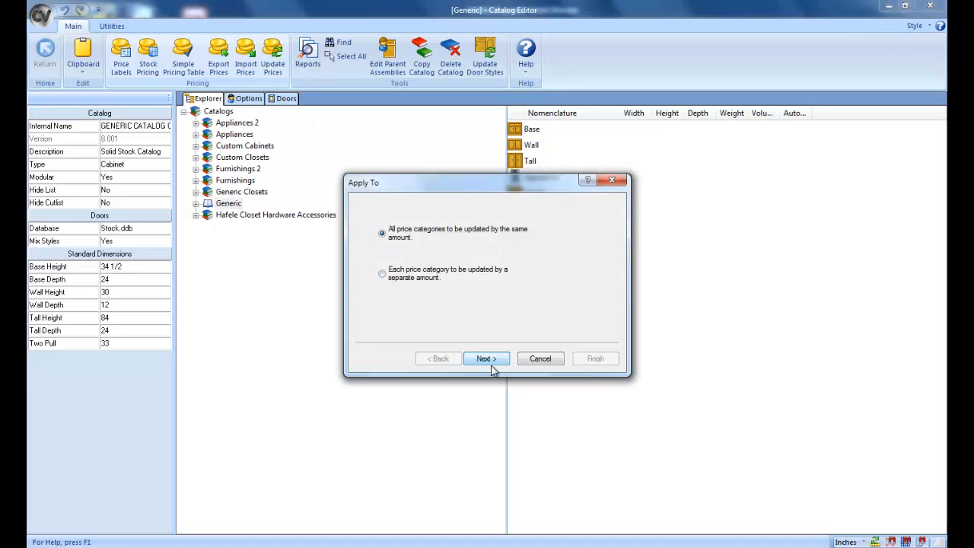
pyautogui.click(487, 359)
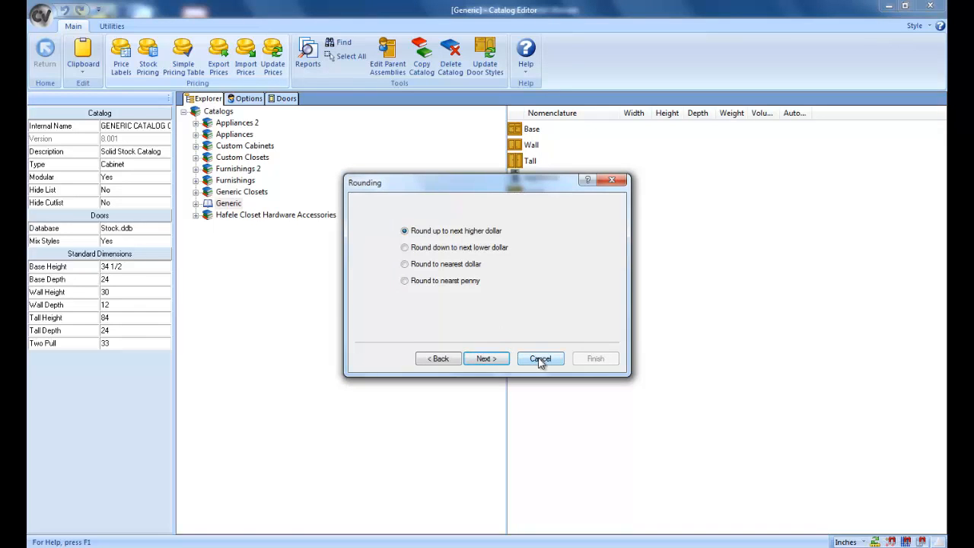
pyautogui.click(487, 358)
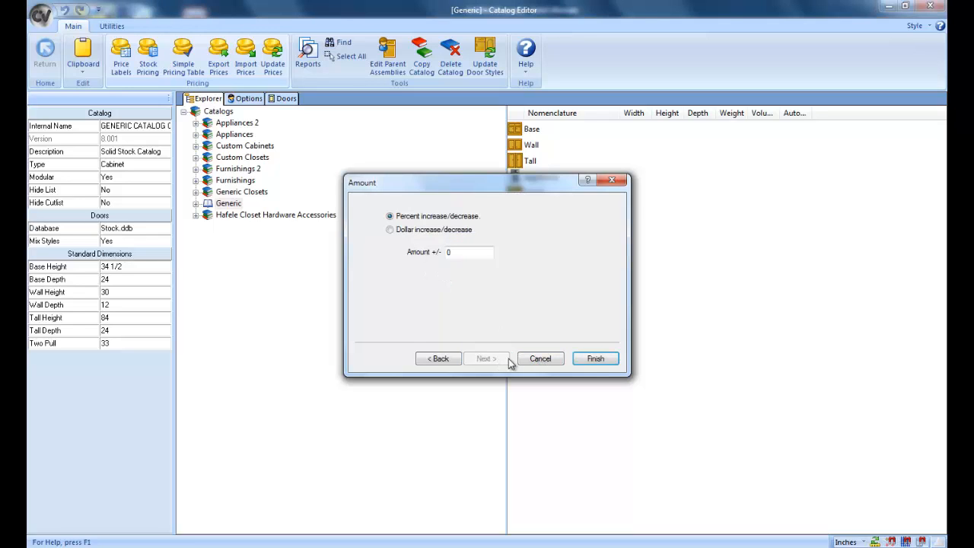
pyautogui.click(551, 359)
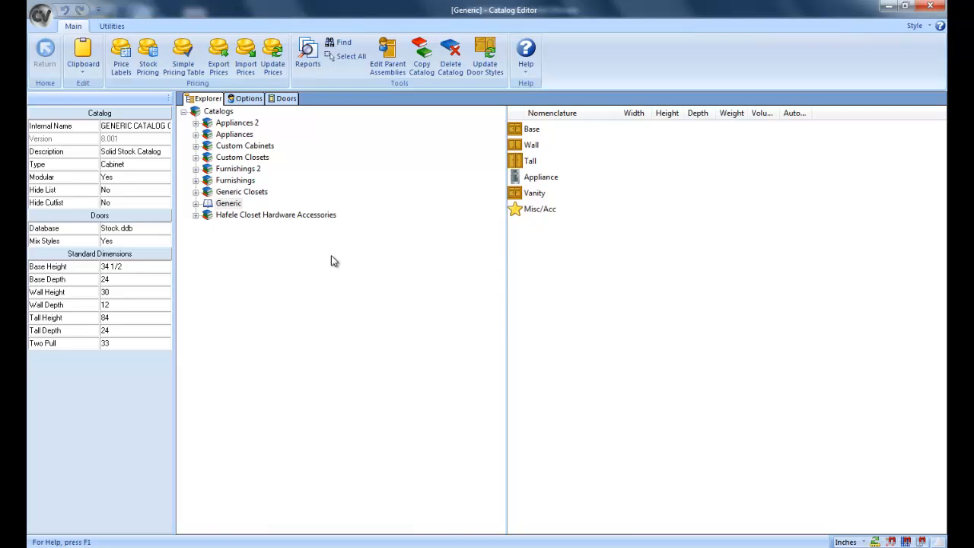
# Review the Generic catalog's options and doors pages and return to the catalog list.
pyautogui.click(249, 100)
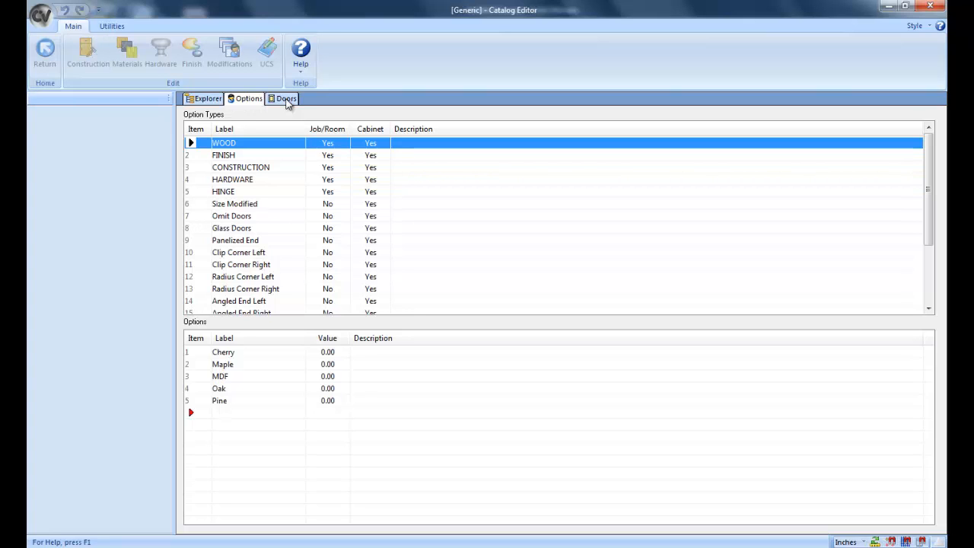
pyautogui.click(286, 100)
pyautogui.click(247, 99)
pyautogui.click(216, 102)
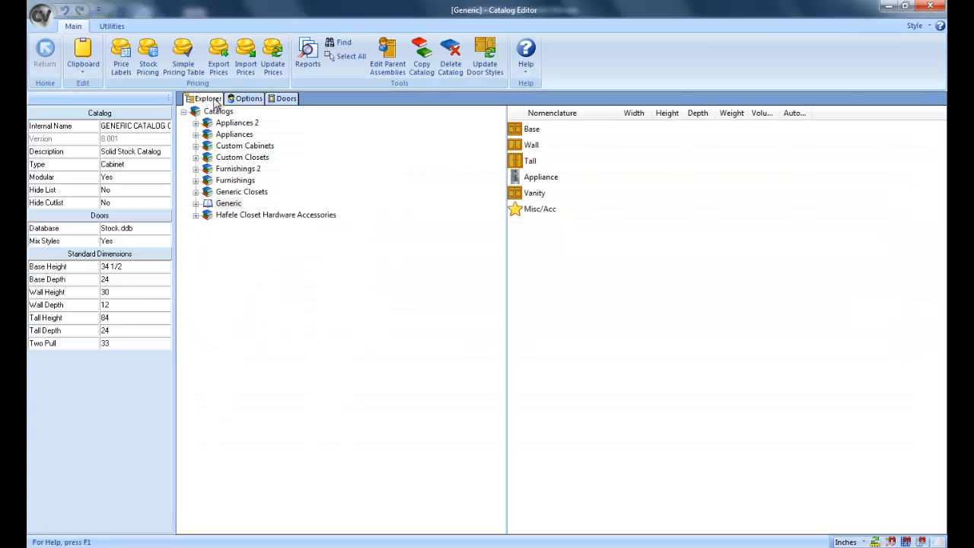